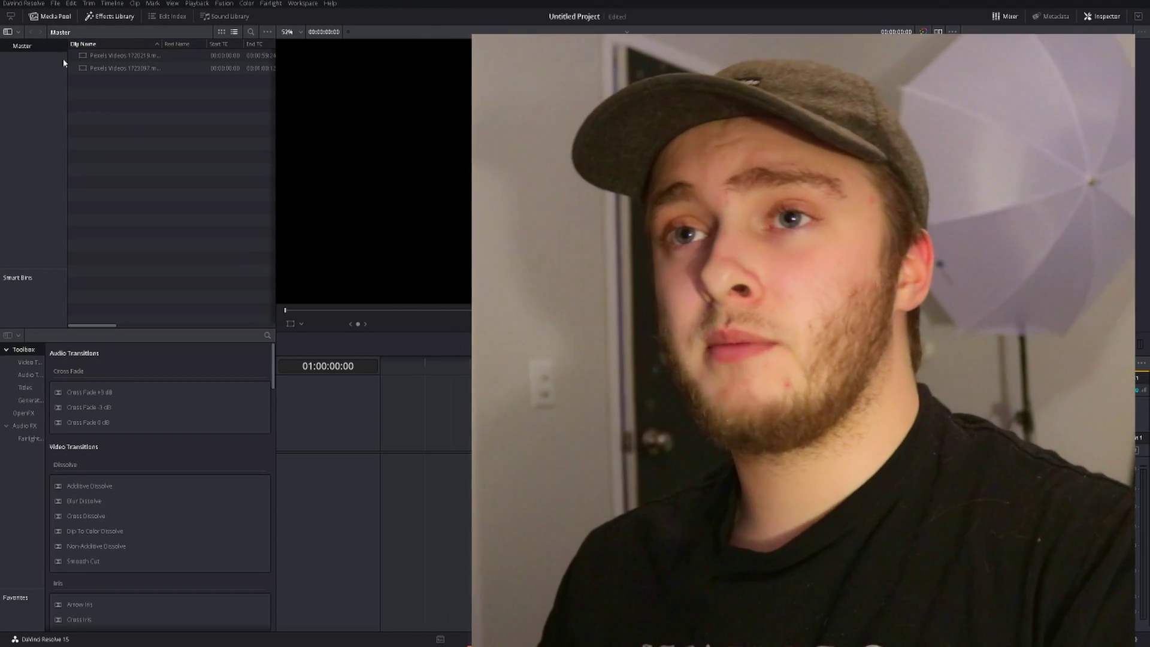
# - Drag the beach clip from the Media Pool onto a new timeline, undo it, then place it again
pyautogui.moveTo(89, 55); pyautogui.dragTo(387, 479)
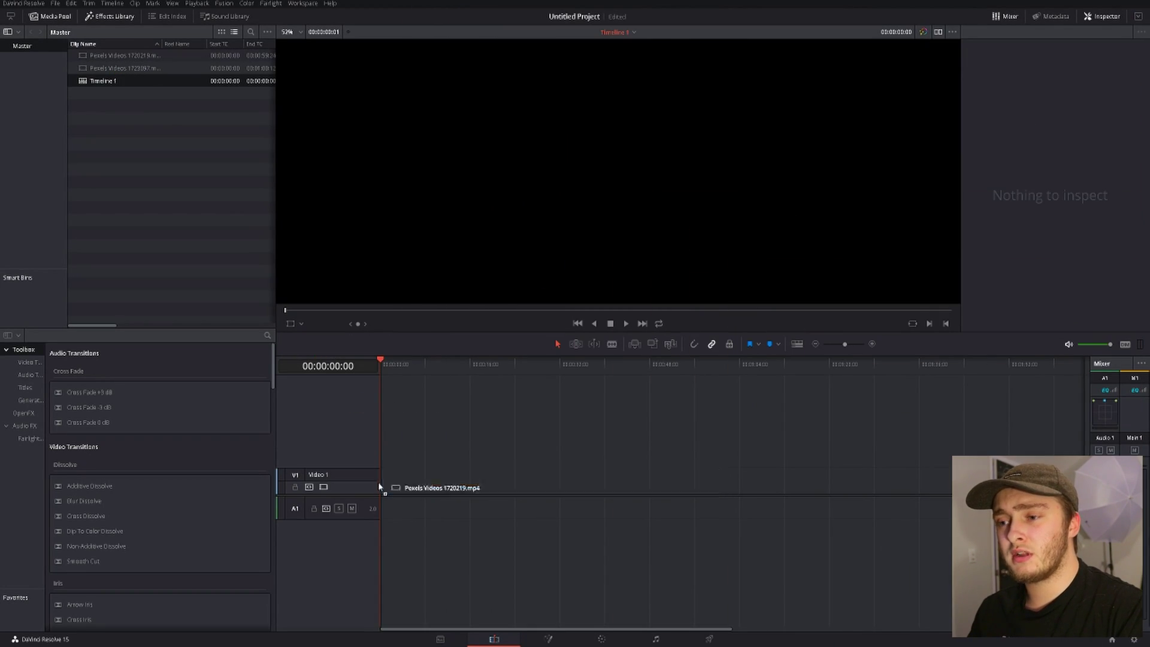
pyautogui.hotkey('ctrl', 'z')
pyautogui.moveTo(88, 56); pyautogui.dragTo(411, 488)
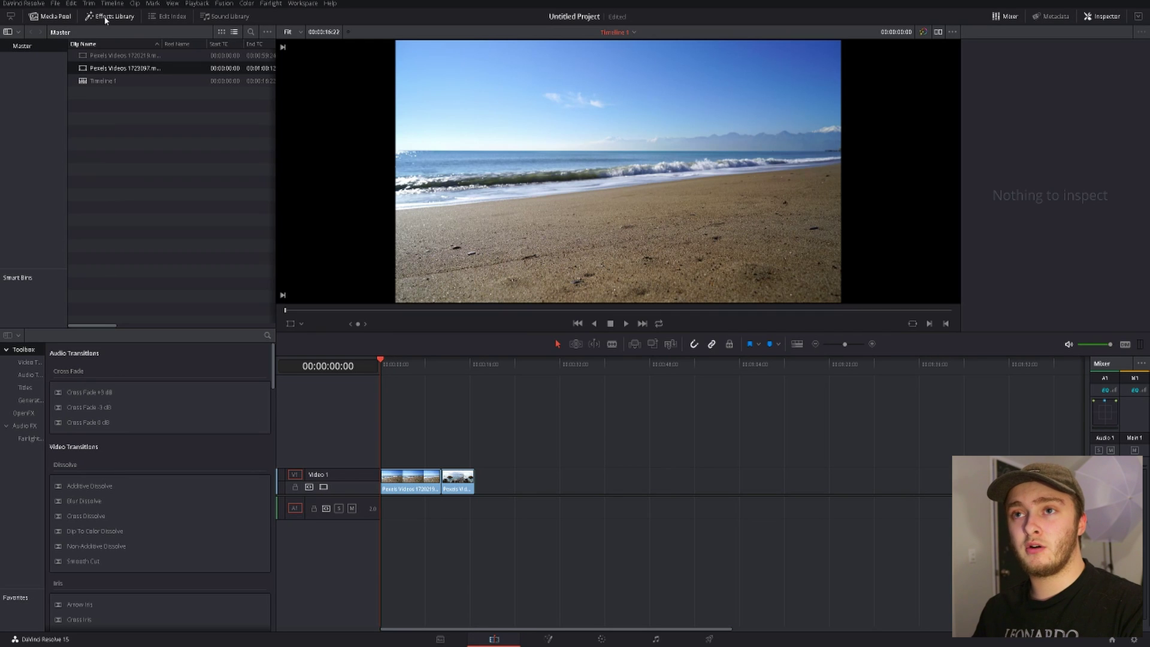
# - Toggle the Effects Library panel off and on twice, leaving it visible
pyautogui.click(106, 17)
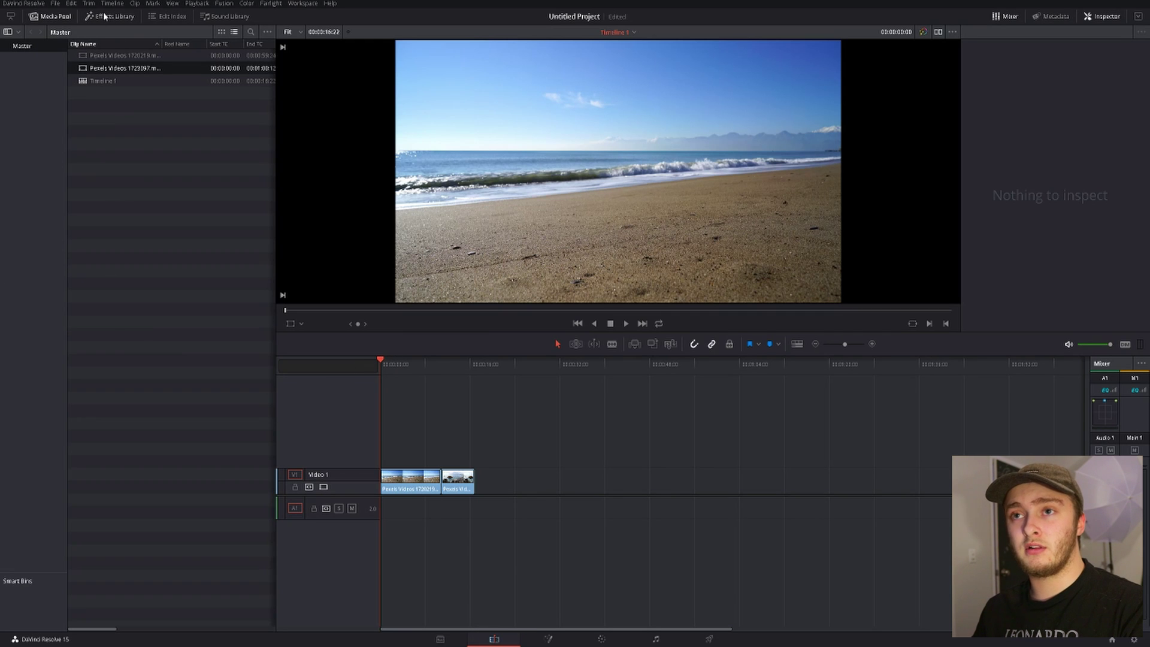
pyautogui.click(106, 17)
pyautogui.click(105, 17)
pyautogui.click(104, 17)
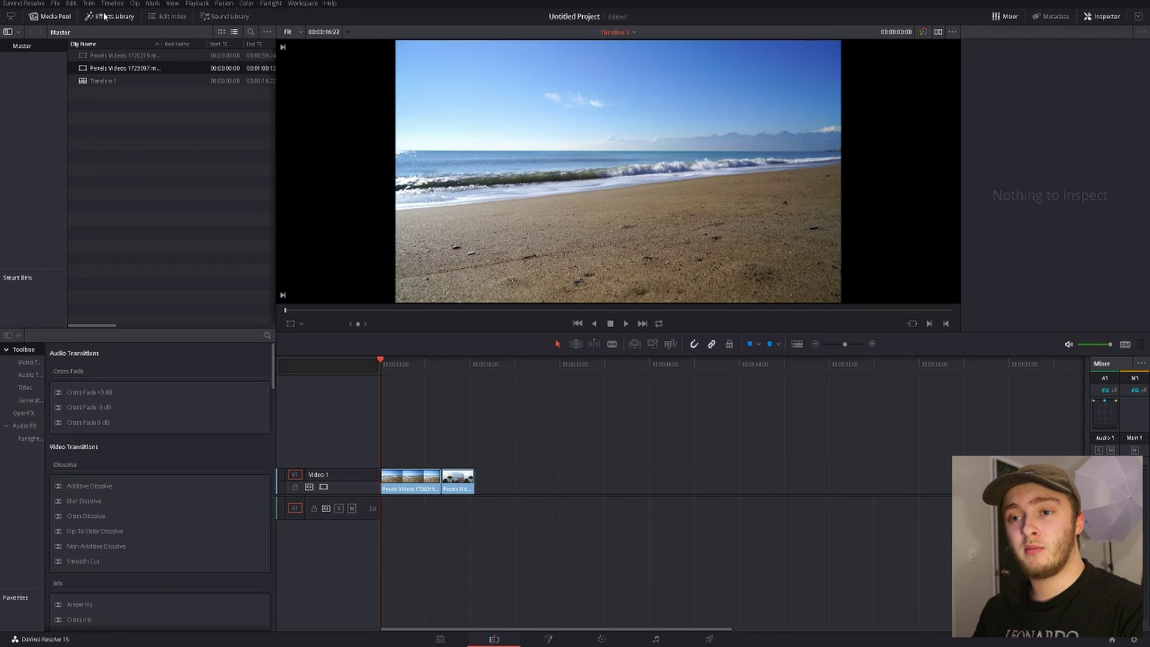
# - Add a Fusion Composition generator on Video 2 above the beach clips and save the project as tutorial2
pyautogui.click(33, 400)
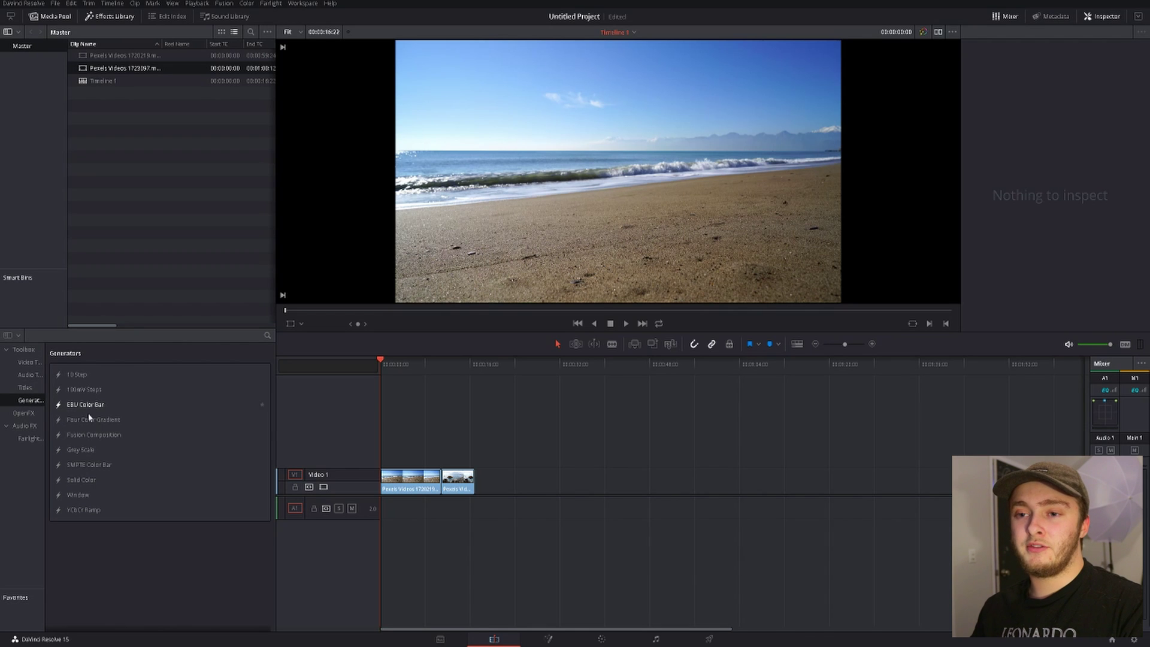
pyautogui.moveTo(80, 438); pyautogui.dragTo(415, 462)
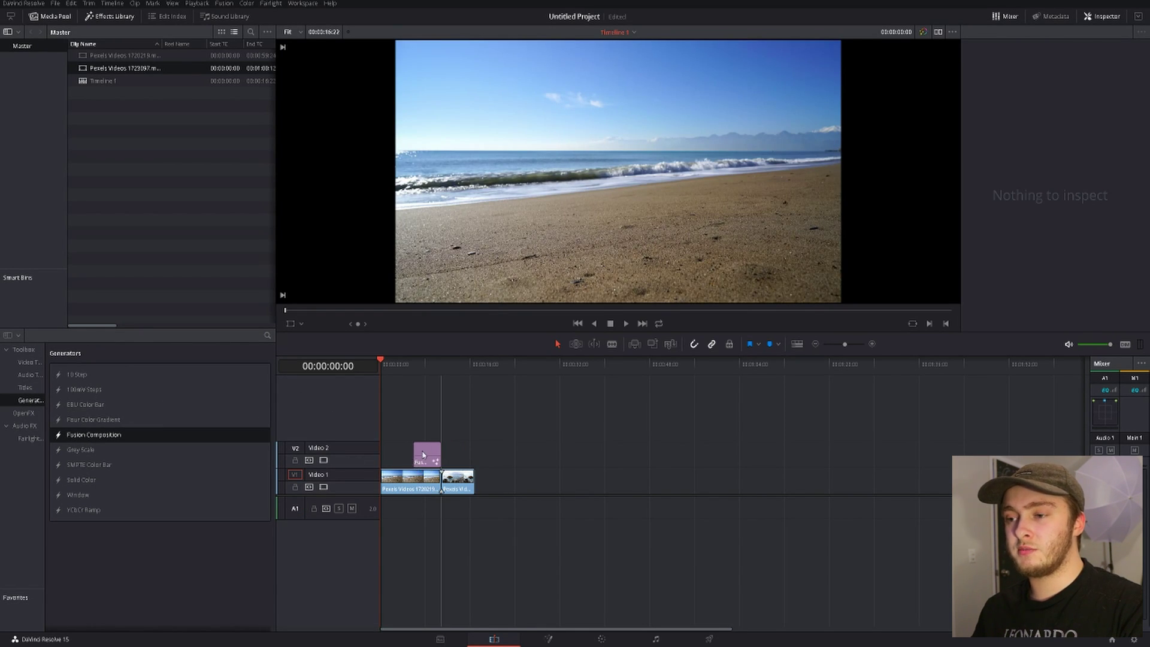
pyautogui.click(428, 452)
pyautogui.click(428, 365)
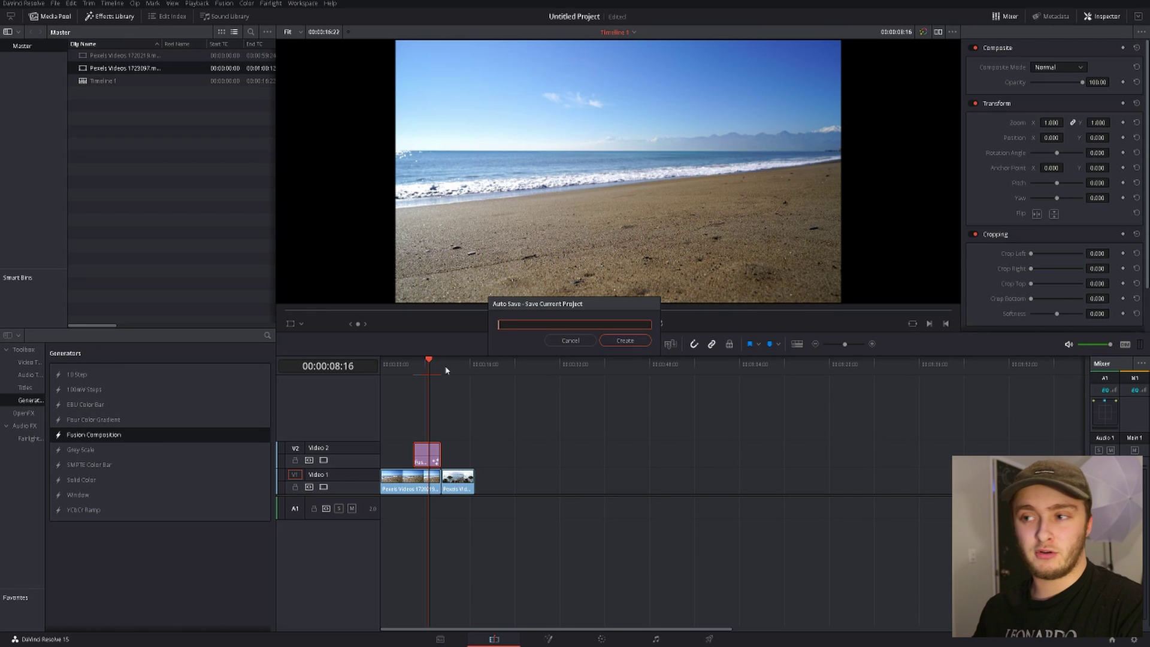
pyautogui.write('asdf')
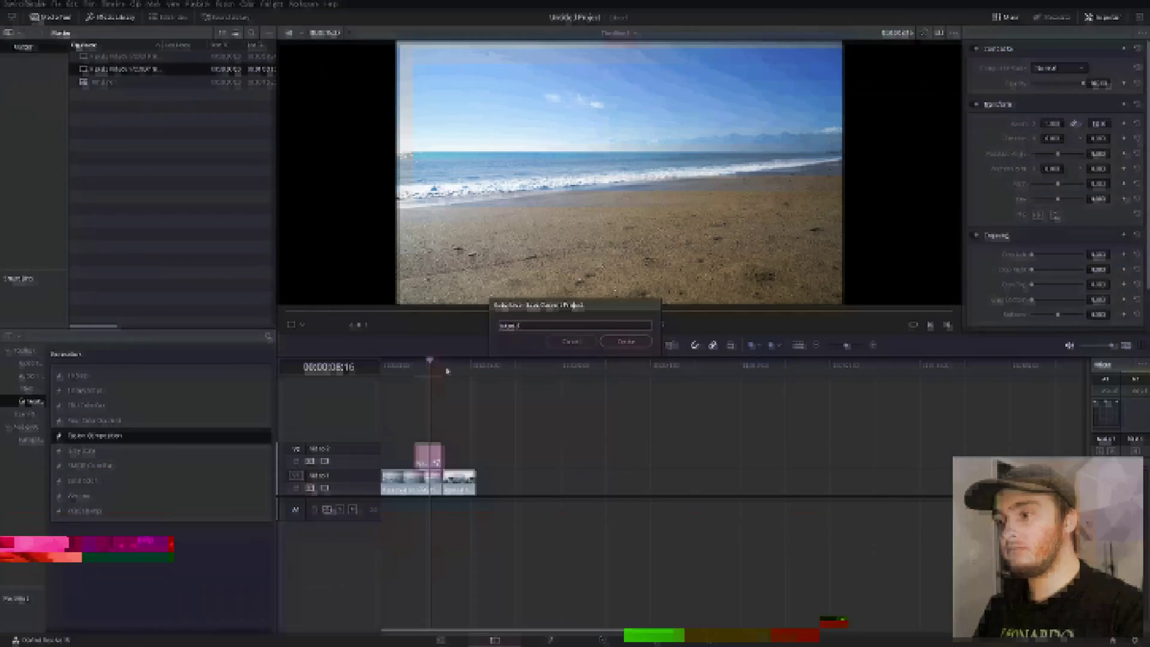
pyautogui.press('Escape')
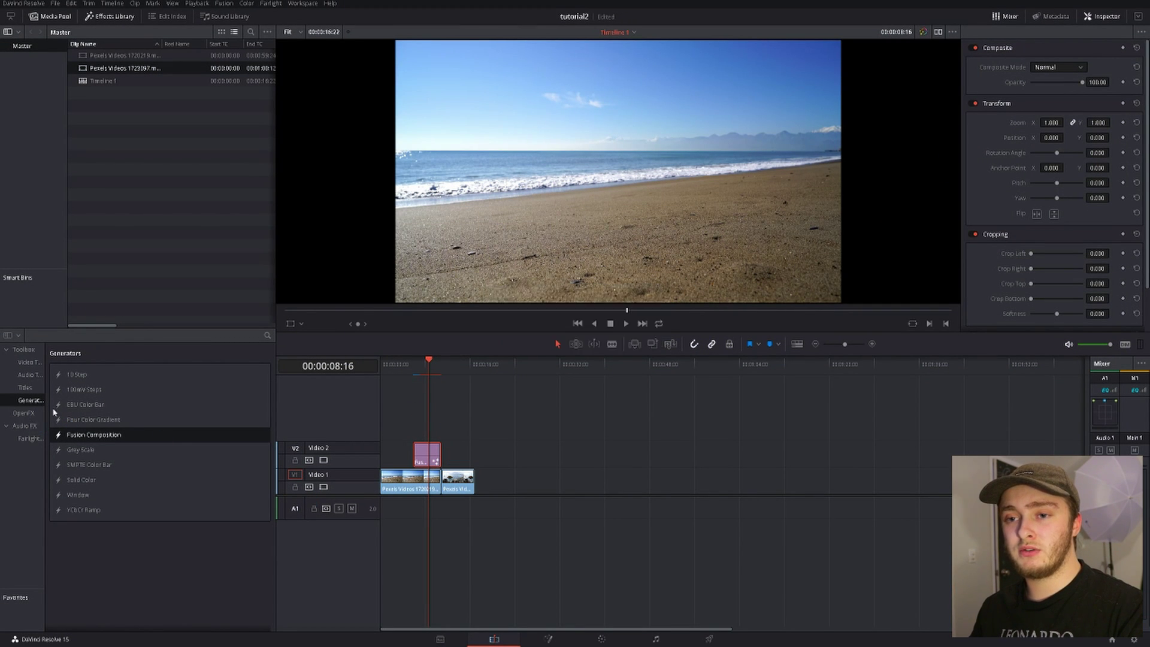
# - Filter the OpenFX effects by 'uni' and drag uni.Title Motion onto the Video 2 clip
pyautogui.click(24, 413)
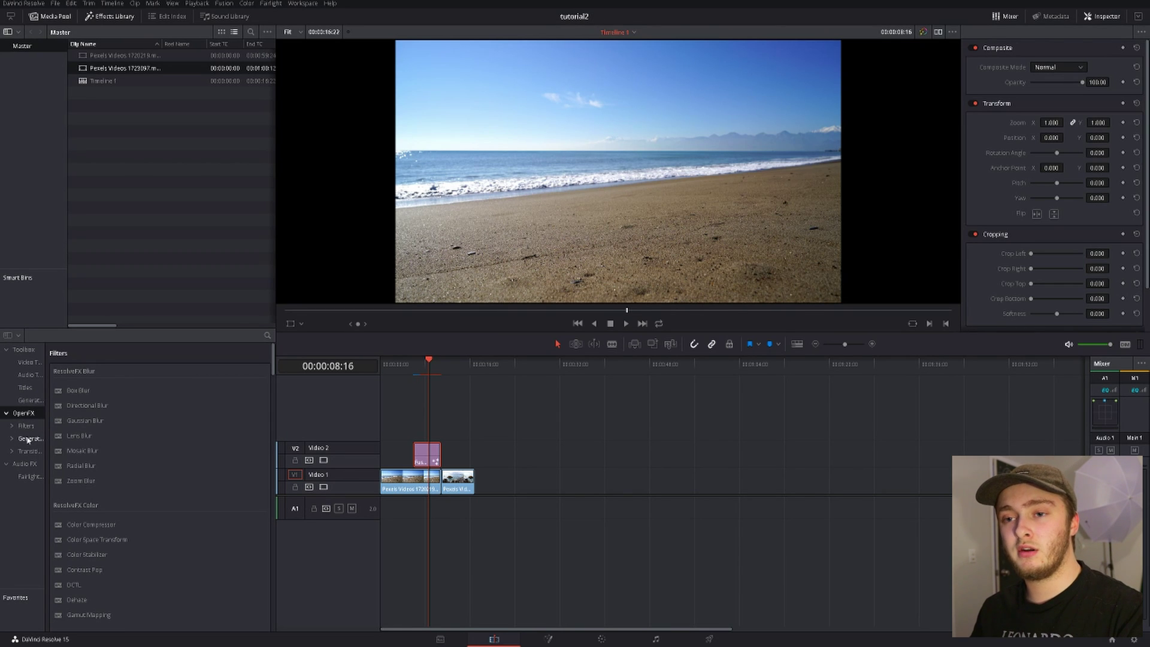
pyautogui.click(267, 335)
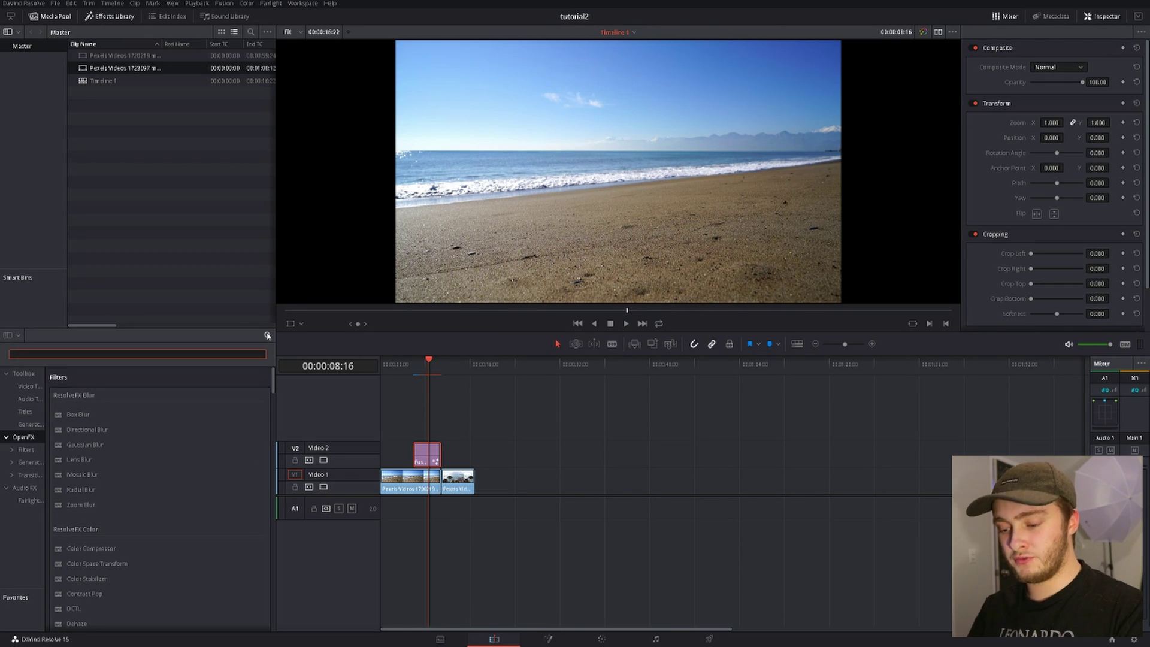
pyautogui.write('uni')
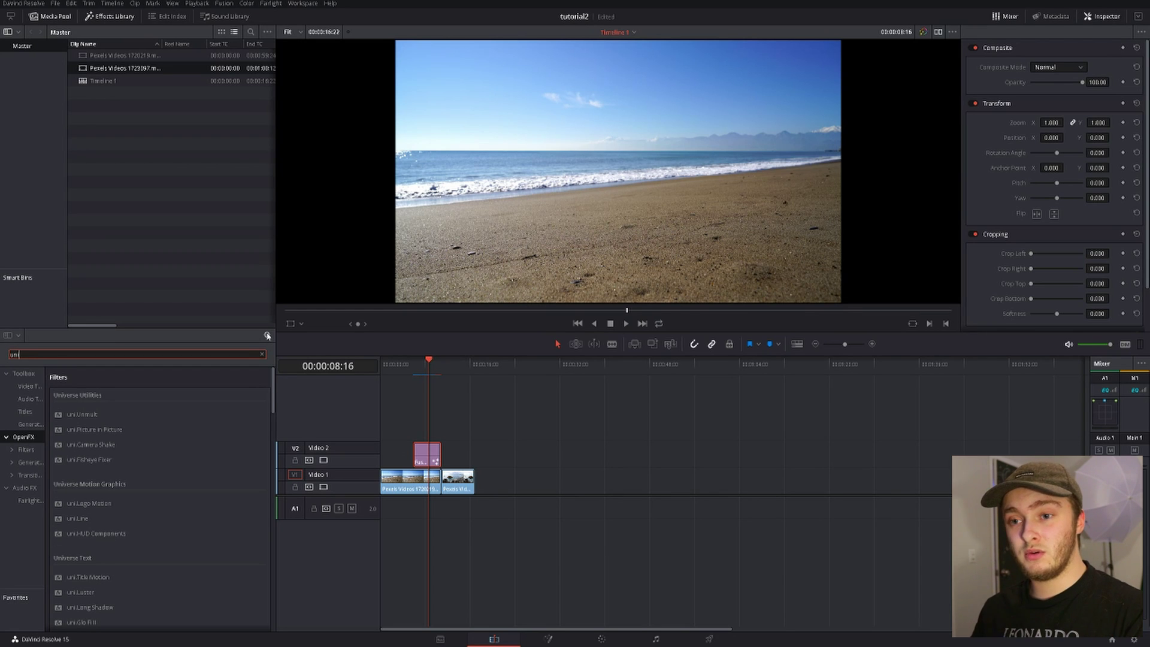
pyautogui.scroll(-3, 99, 375)
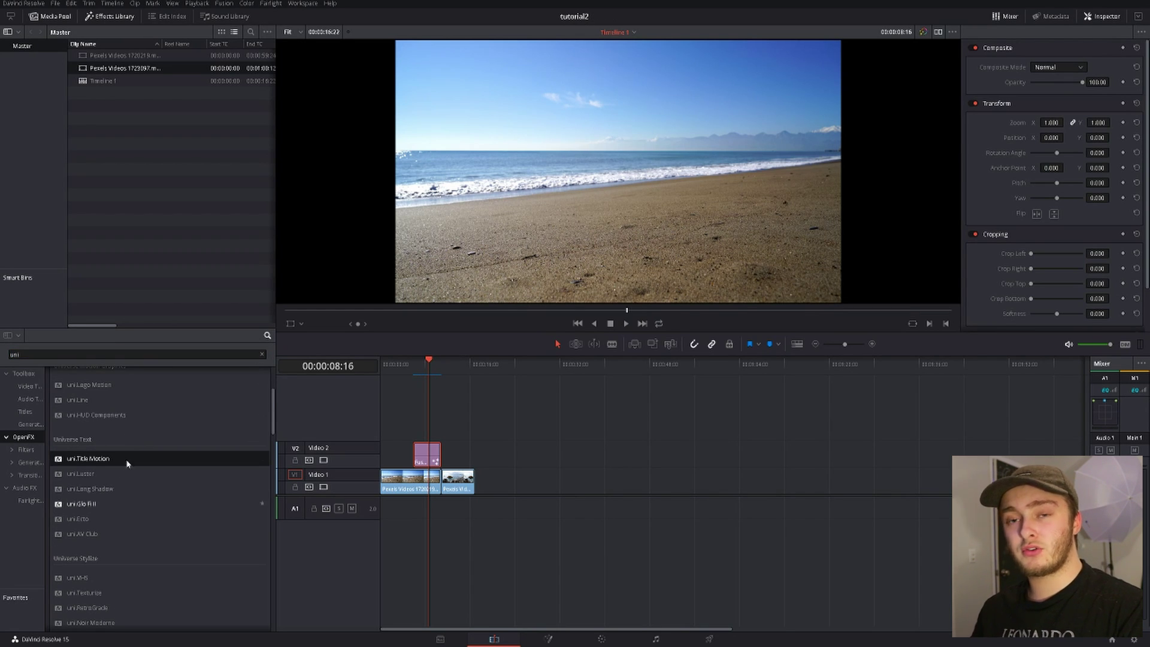
pyautogui.scroll(1, 169, 466)
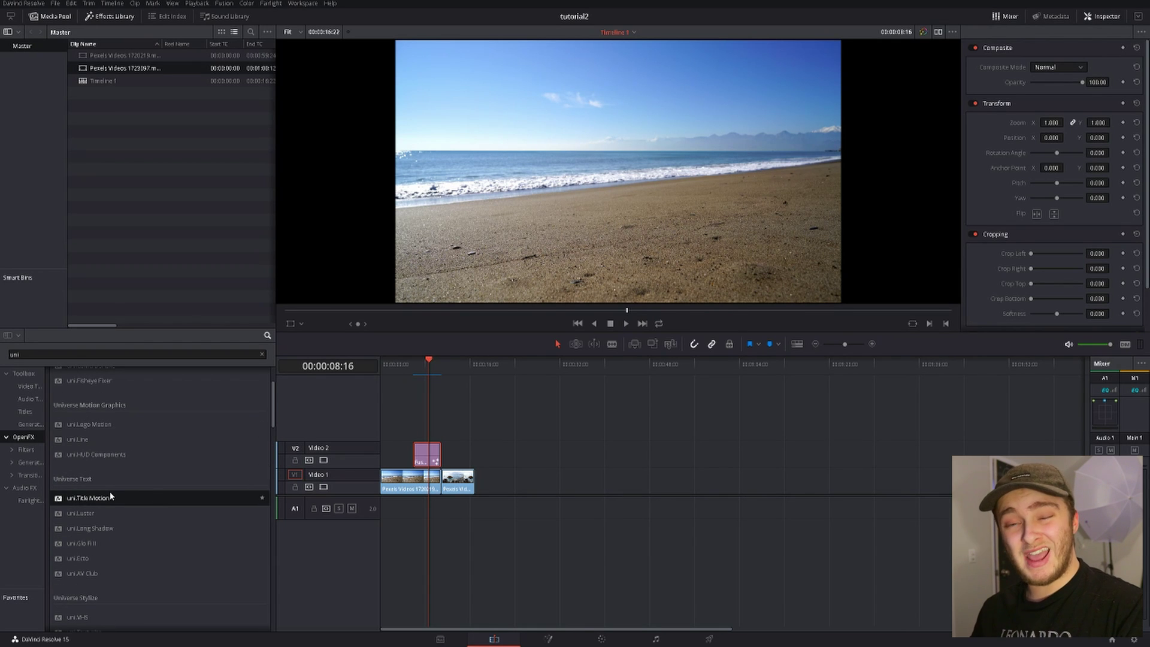
pyautogui.moveTo(112, 496); pyautogui.dragTo(422, 458)
# - Turn the Video 2 Fusion Composition into a compound clip named 'text test'
pyautogui.rightClick(424, 460)
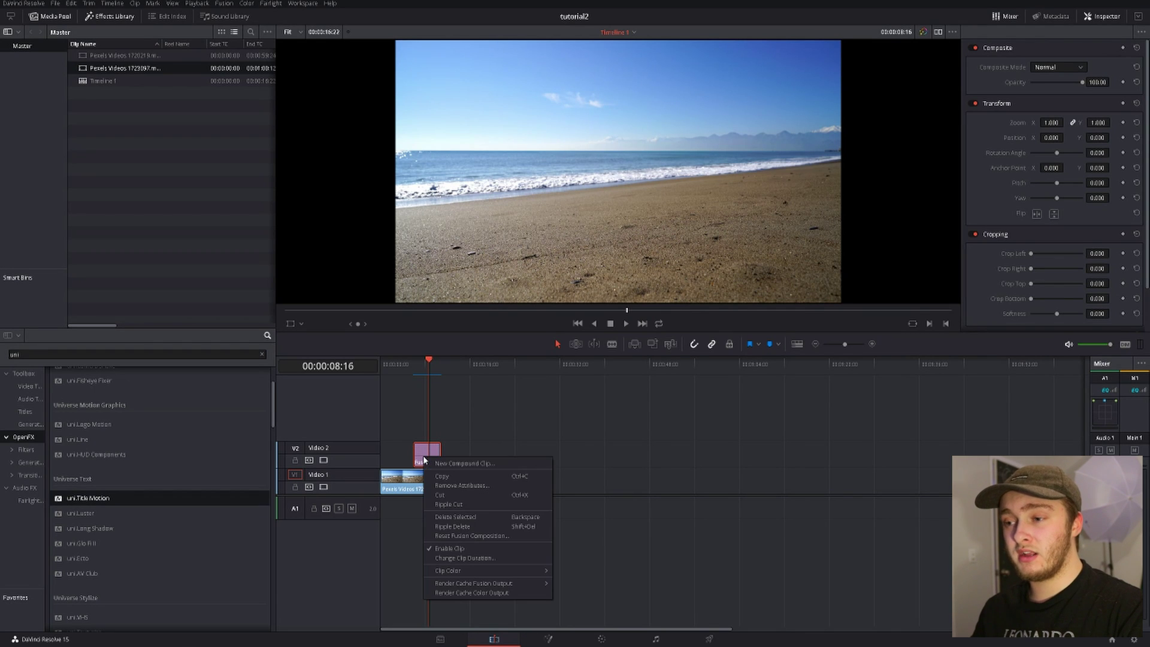
pyautogui.click(444, 464)
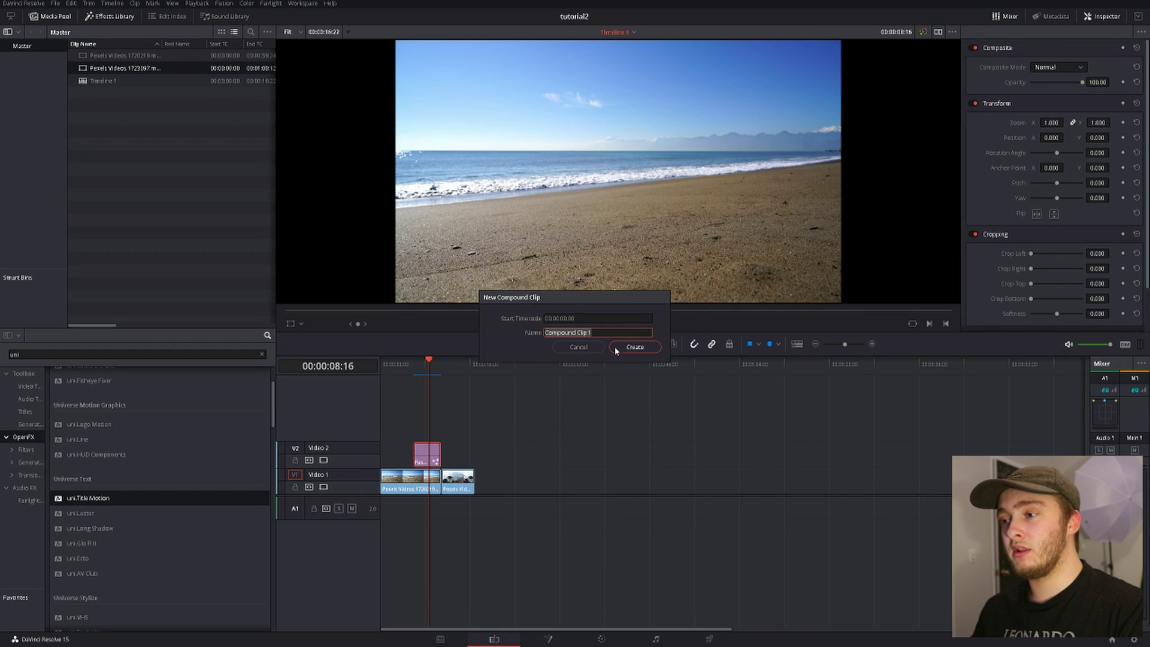
pyautogui.write('tex')
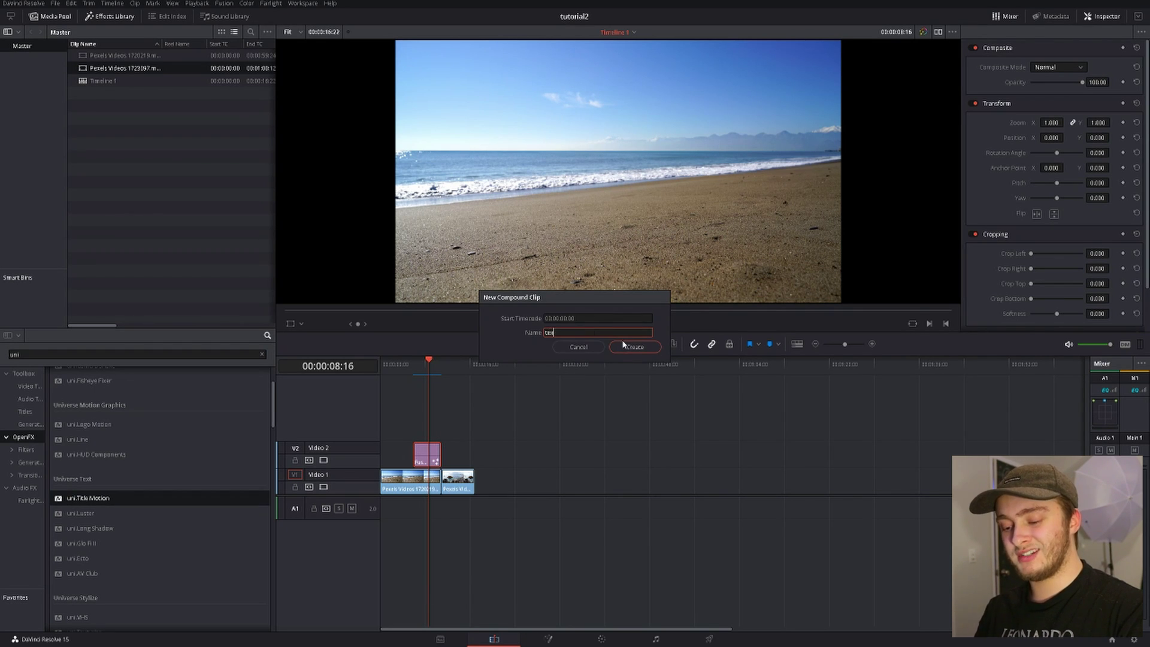
pyautogui.write('t co')
pyautogui.click(623, 345)
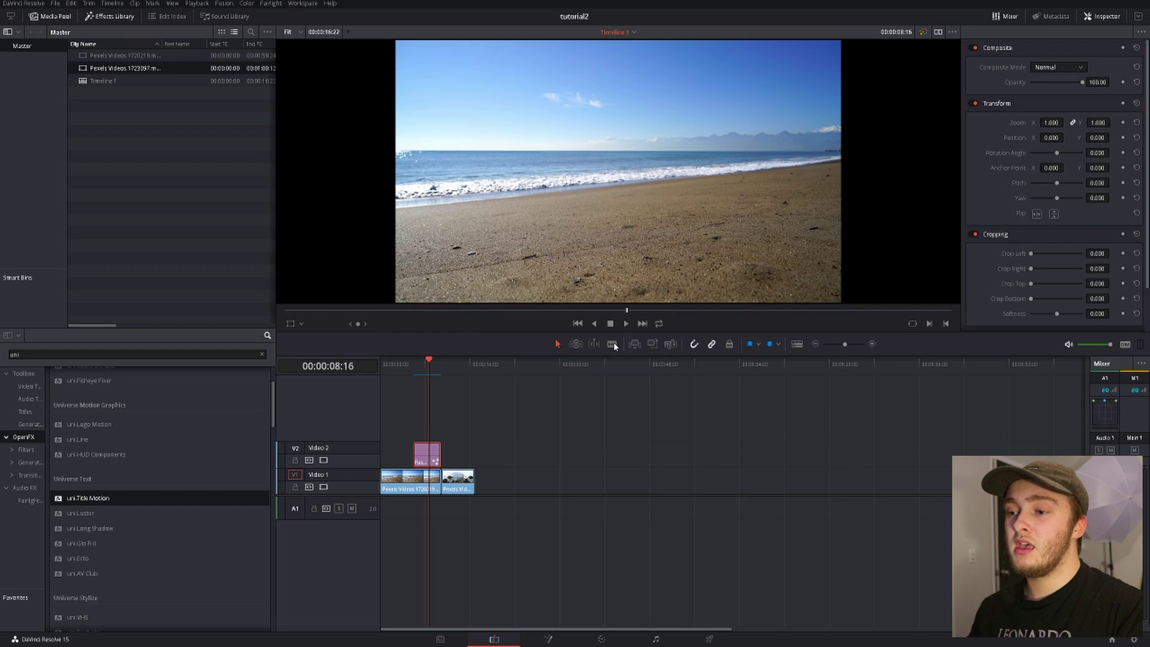
pyautogui.click(425, 440)
pyautogui.click(483, 442)
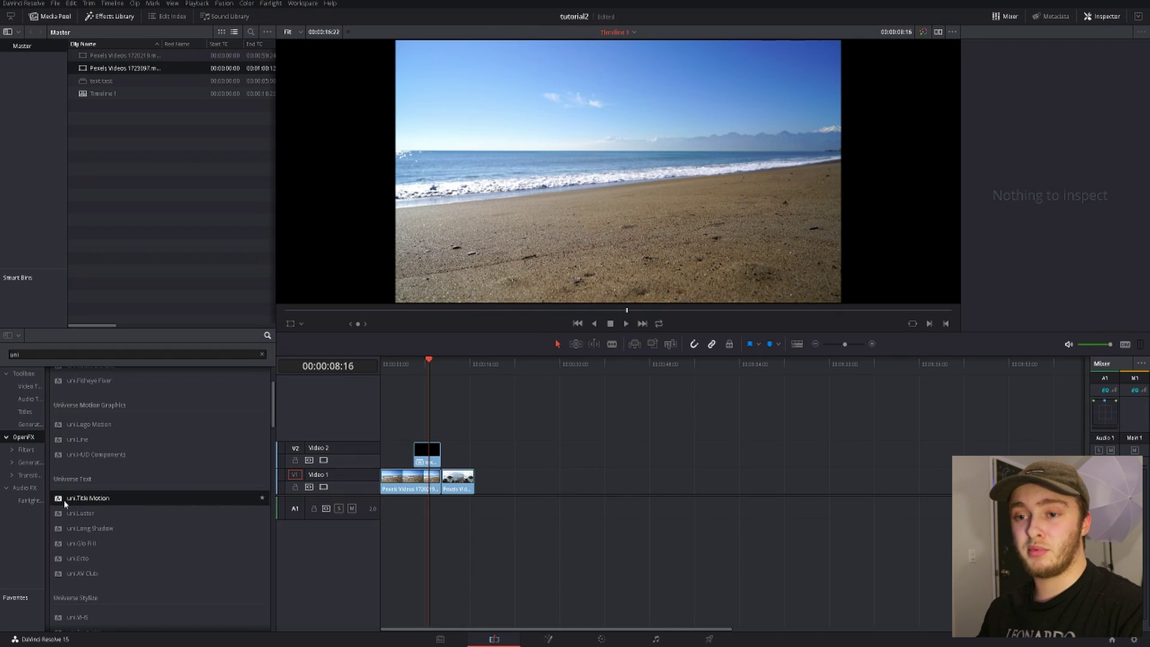
# - Apply uni.Title Motion to the compound clip, play the title, and return the playhead to 00:00:05:22
pyautogui.moveTo(63, 499); pyautogui.dragTo(424, 451)
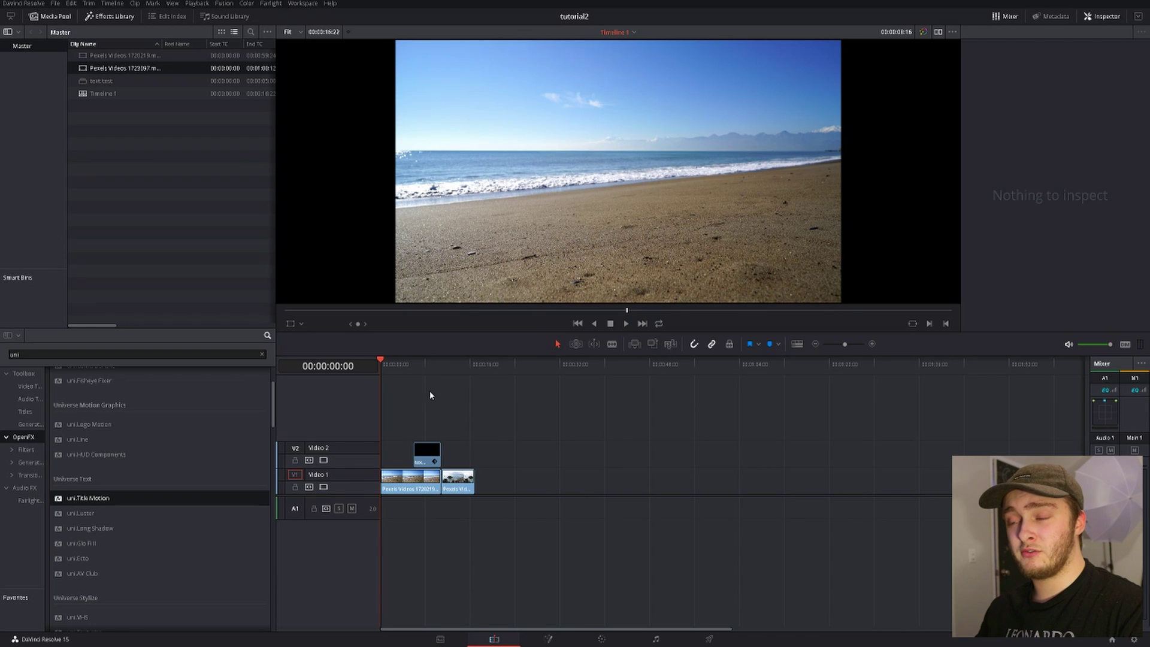
pyautogui.click(422, 359)
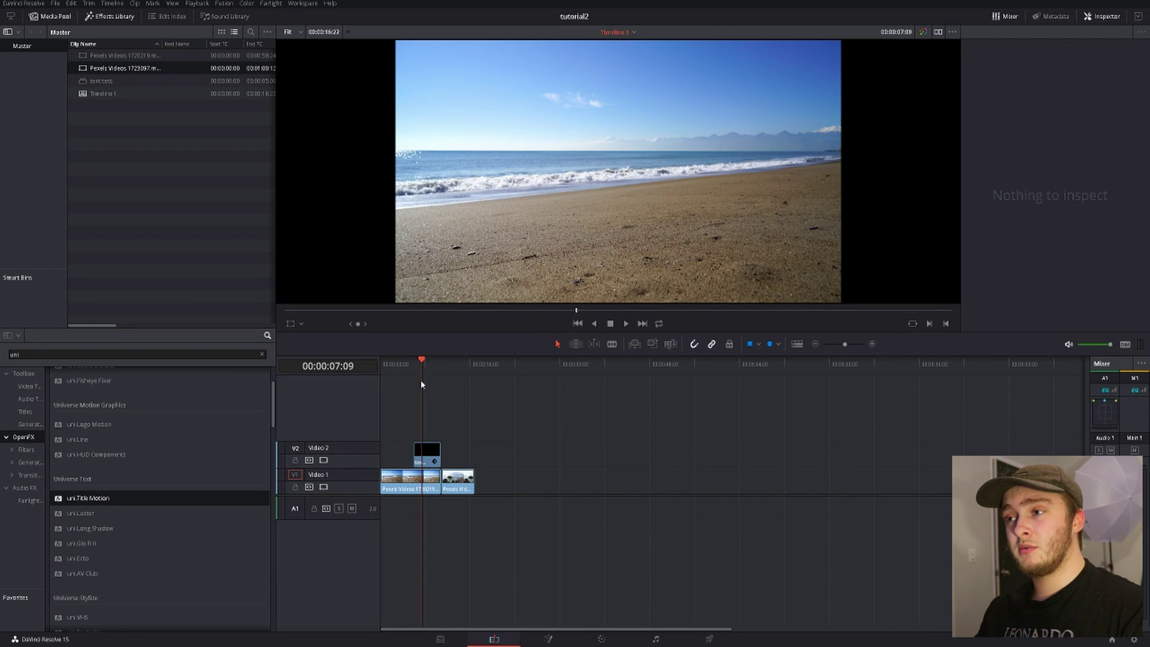
pyautogui.click(423, 449)
pyautogui.click(415, 363)
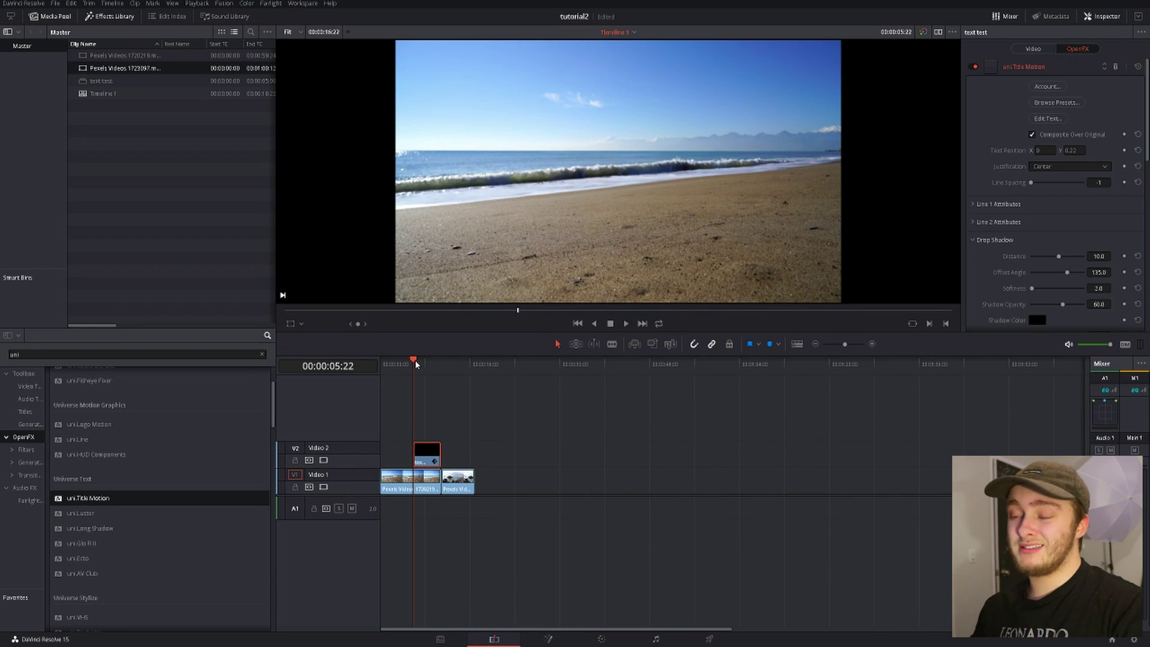
pyautogui.press('space')
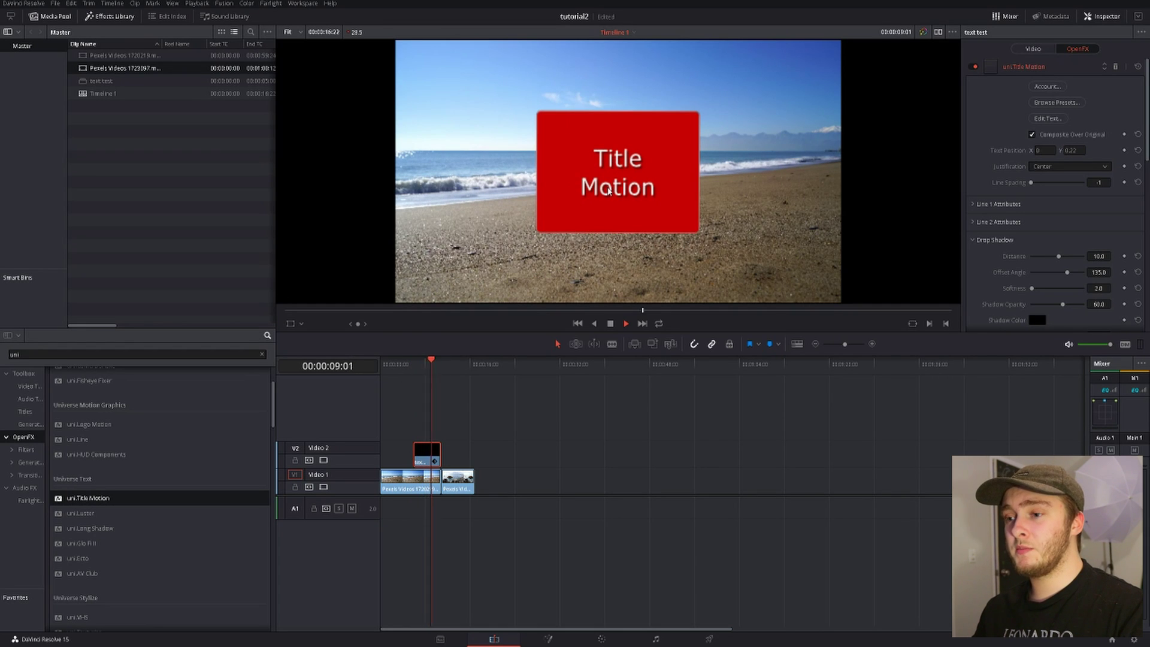
pyautogui.press('space')
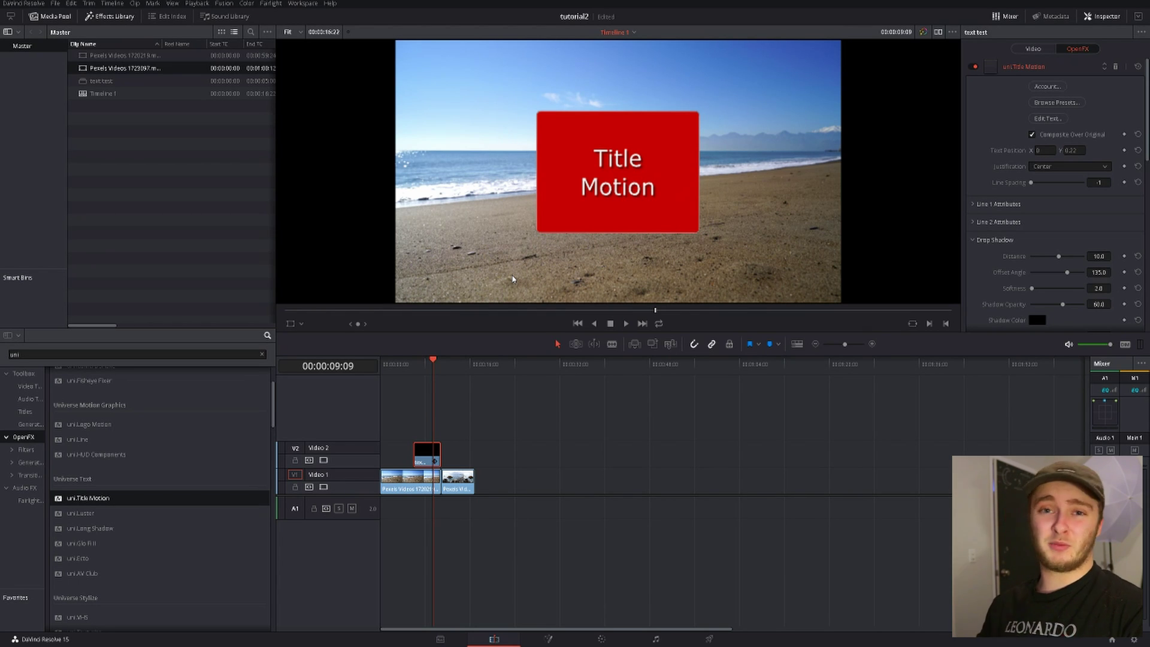
pyautogui.click(413, 364)
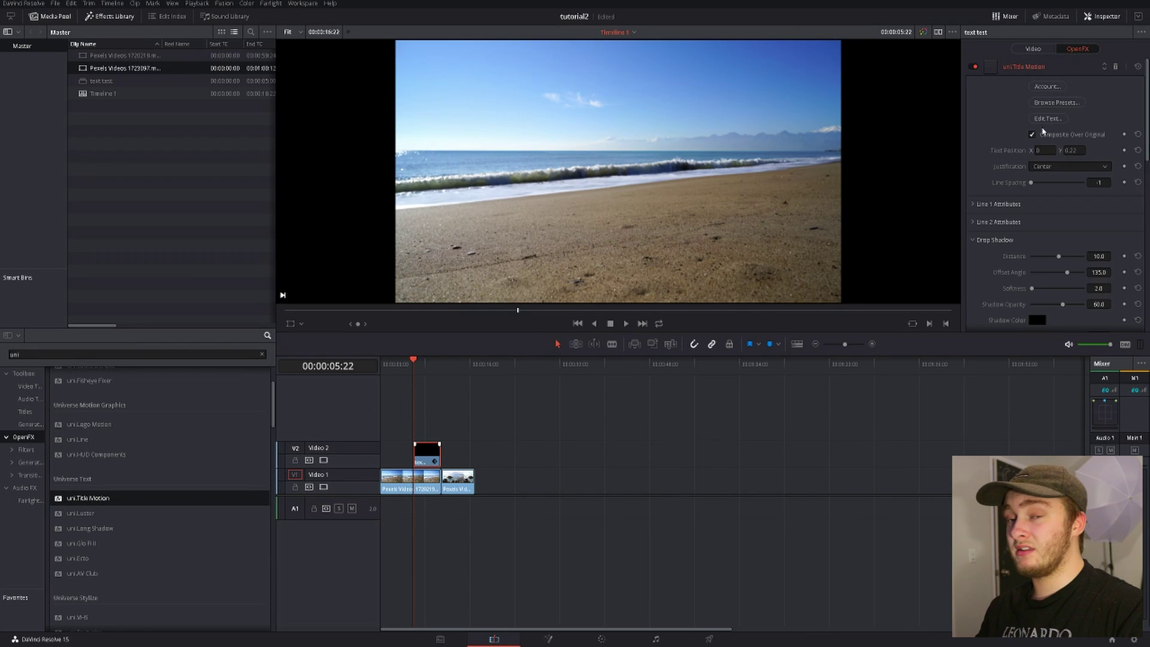
# - Toggle the Inspector panel and switch from the transform settings back to Title Motion controls
pyautogui.click(1099, 16)
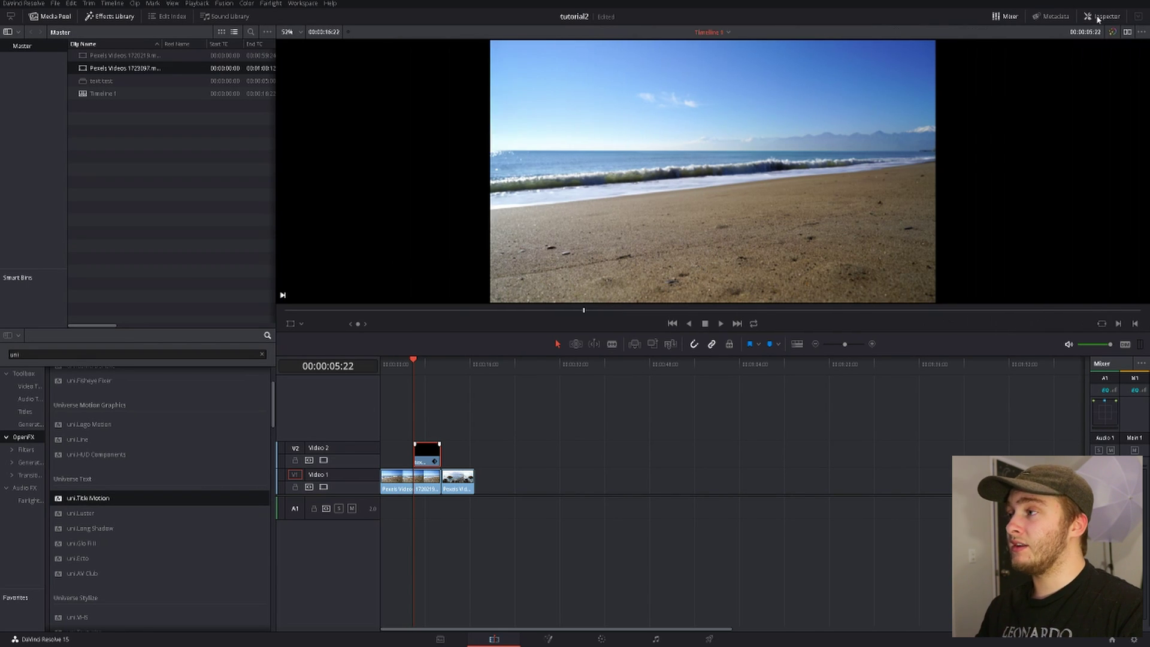
pyautogui.click(1099, 17)
pyautogui.click(1045, 52)
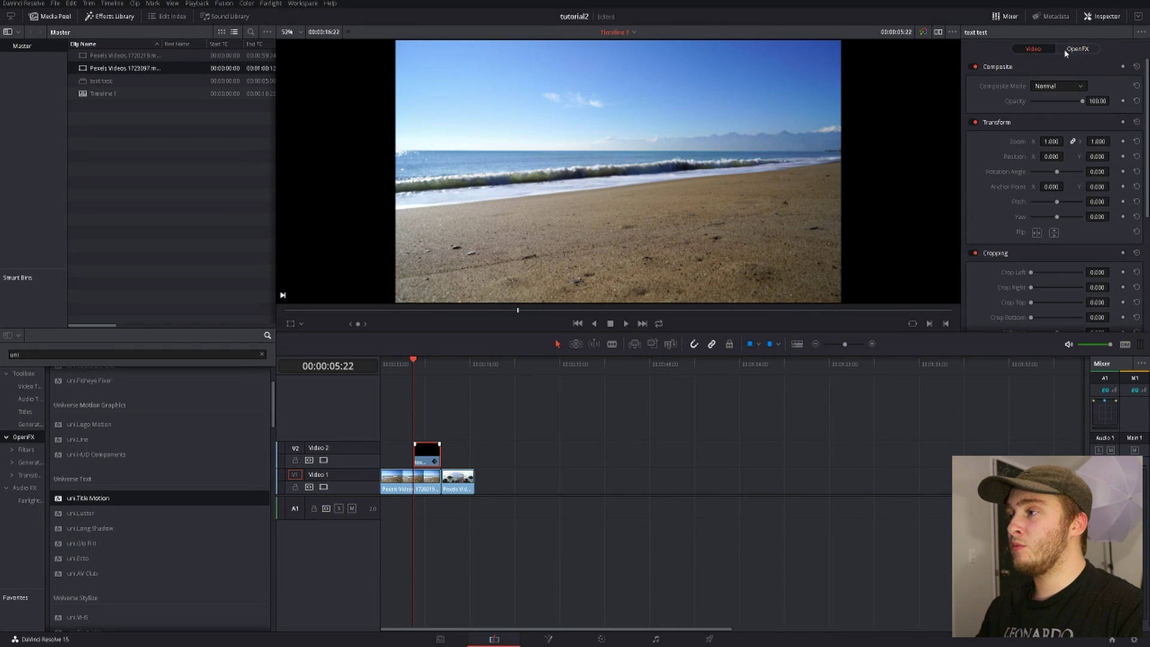
pyautogui.click(1081, 51)
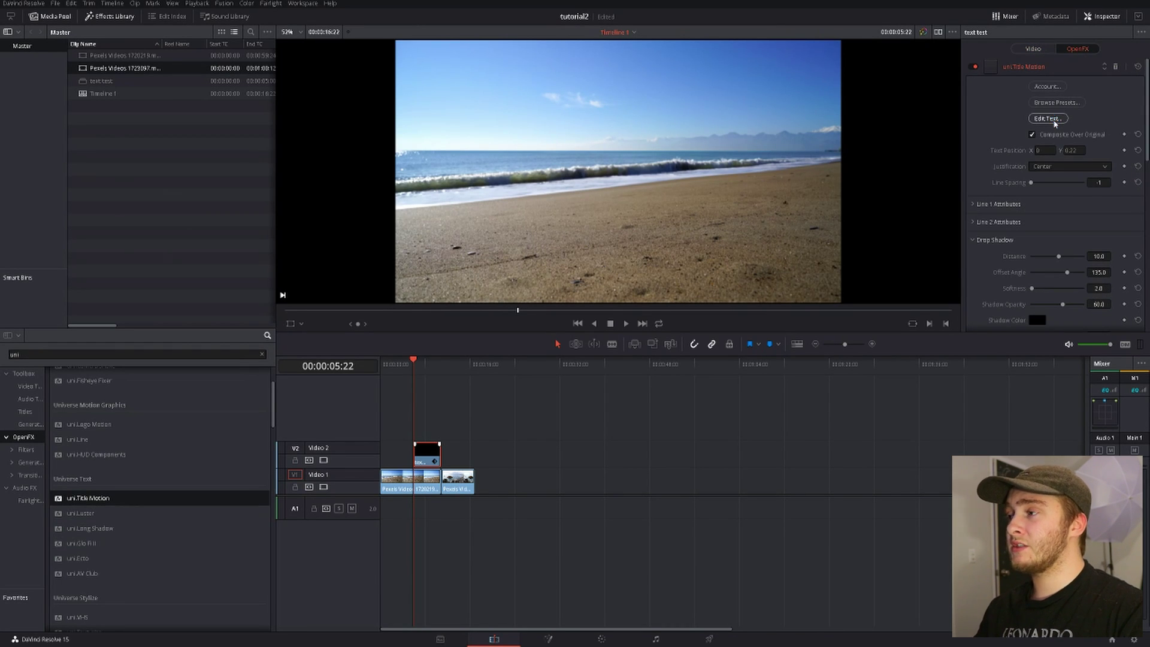
# - Change the title text to 'tutorial' on line 1 and 'text' on line 2
pyautogui.click(1048, 118)
pyautogui.doubleClick(32, 158)
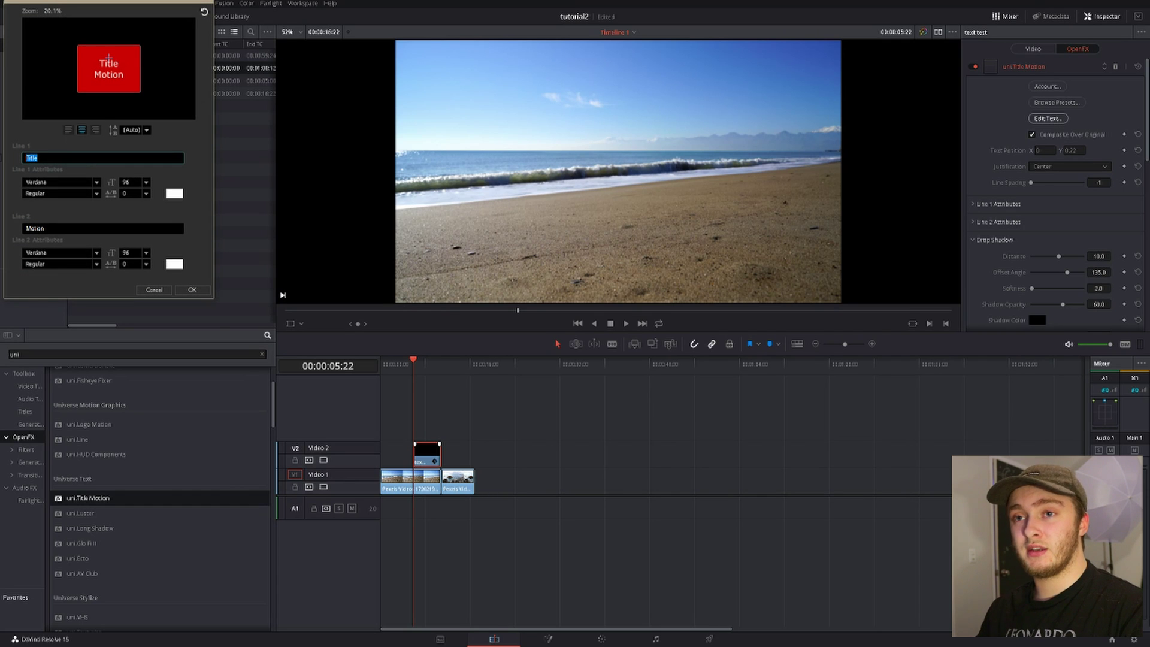
pyautogui.write('tutorial')
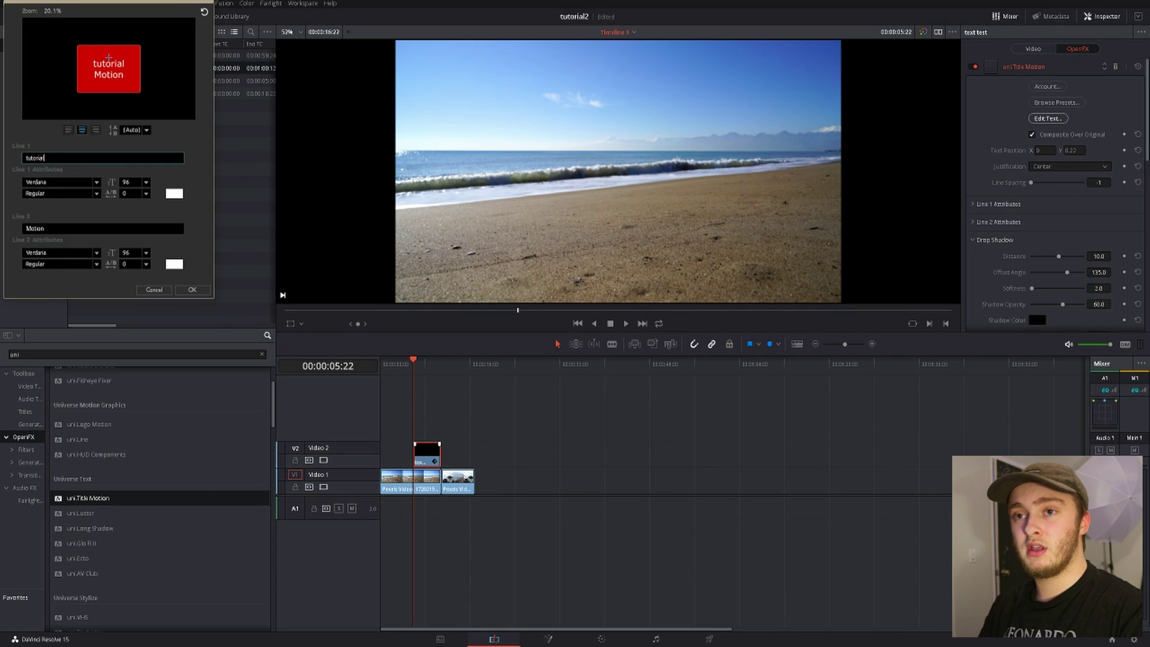
pyautogui.press('Tab')
pyautogui.press('Tab')
pyautogui.press('Tab')
pyautogui.press('Tab')
pyautogui.press('Tab')
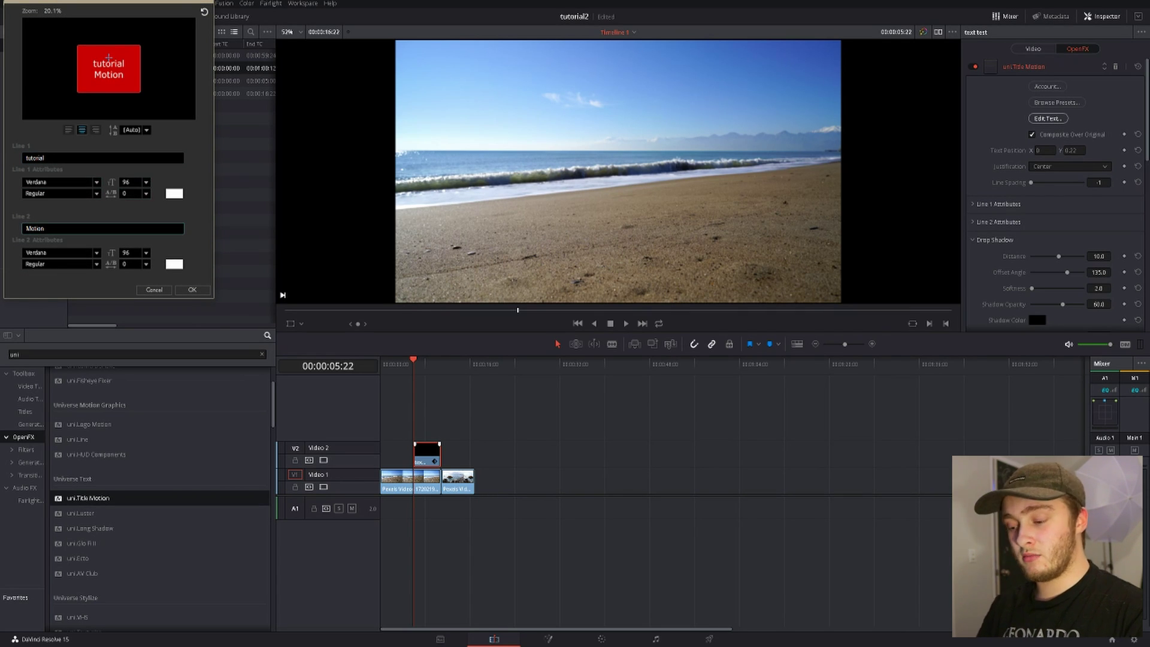
pyautogui.press('BackSpace')
pyautogui.press('BackSpace')
pyautogui.press('BackSpace')
pyautogui.press('BackSpace')
pyautogui.press('BackSpace')
pyautogui.press('BackSpace')
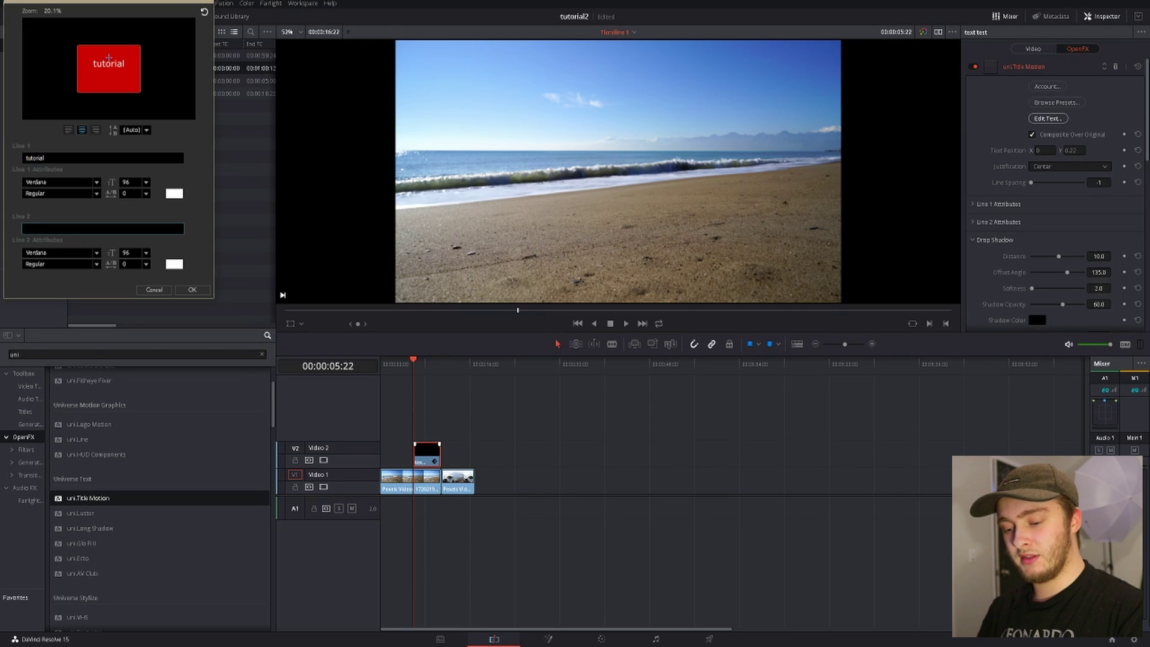
pyautogui.write('text')
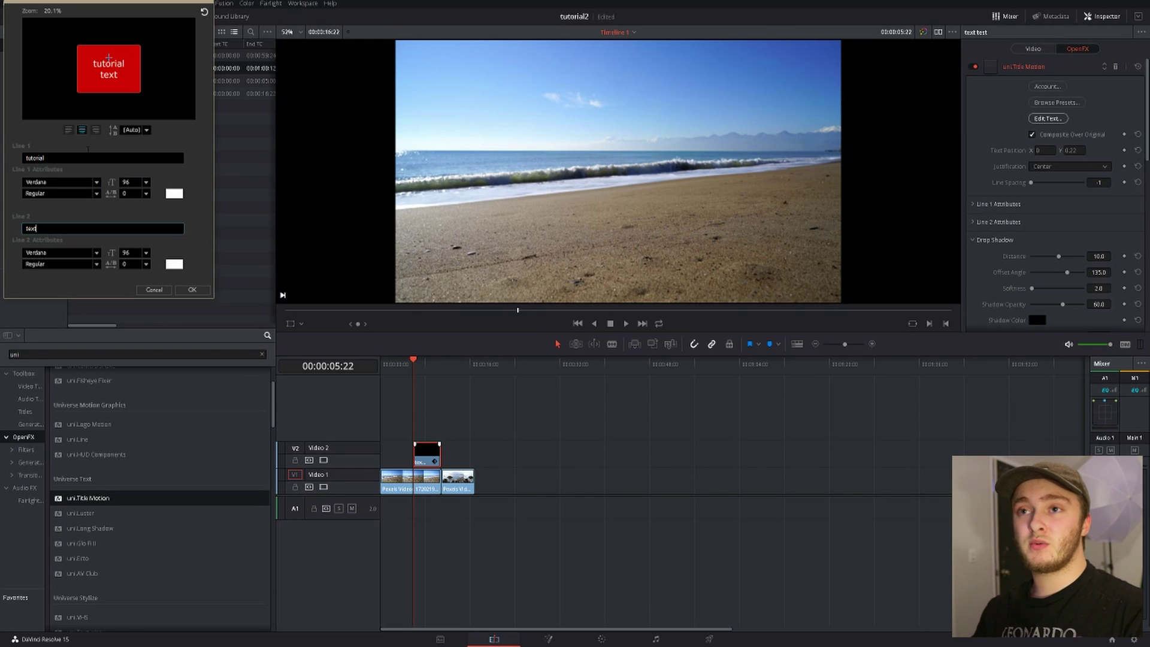
# - Check line 1's font and colour, keep it white, and close the text editor
pyautogui.click(36, 181)
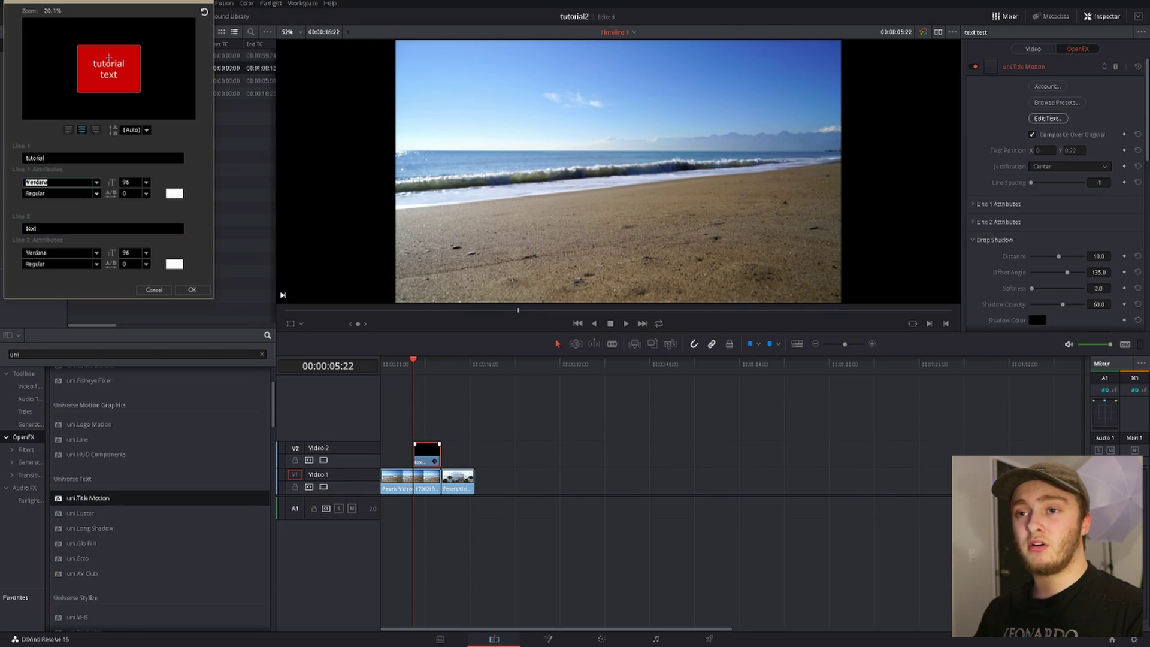
pyautogui.click(174, 194)
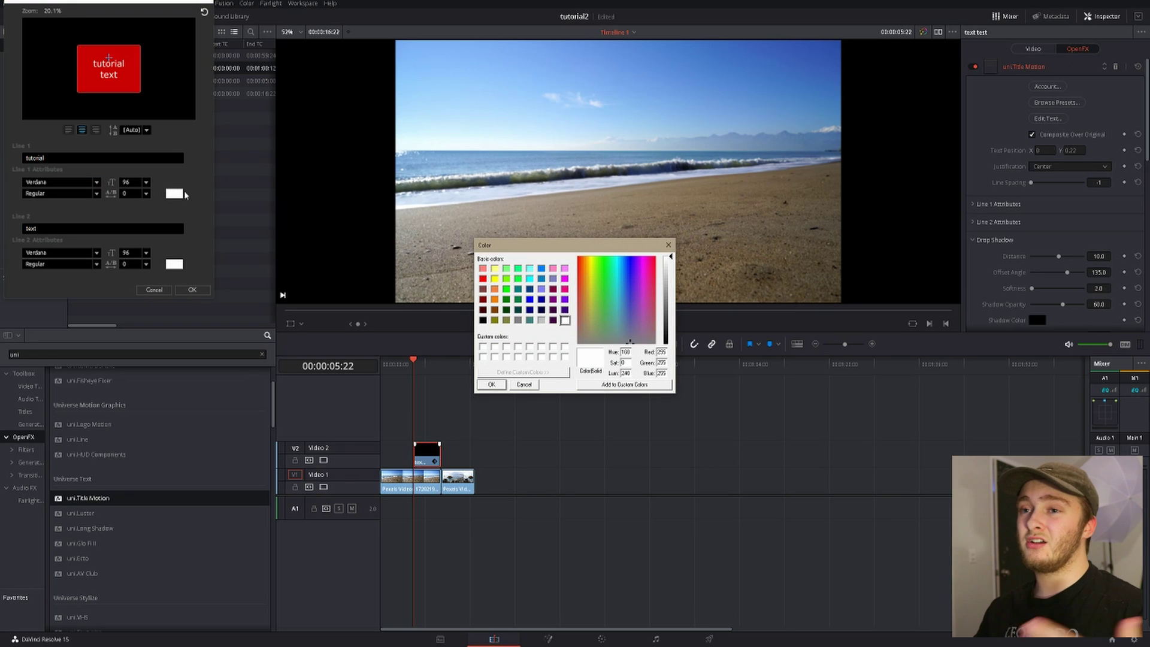
pyautogui.click(524, 384)
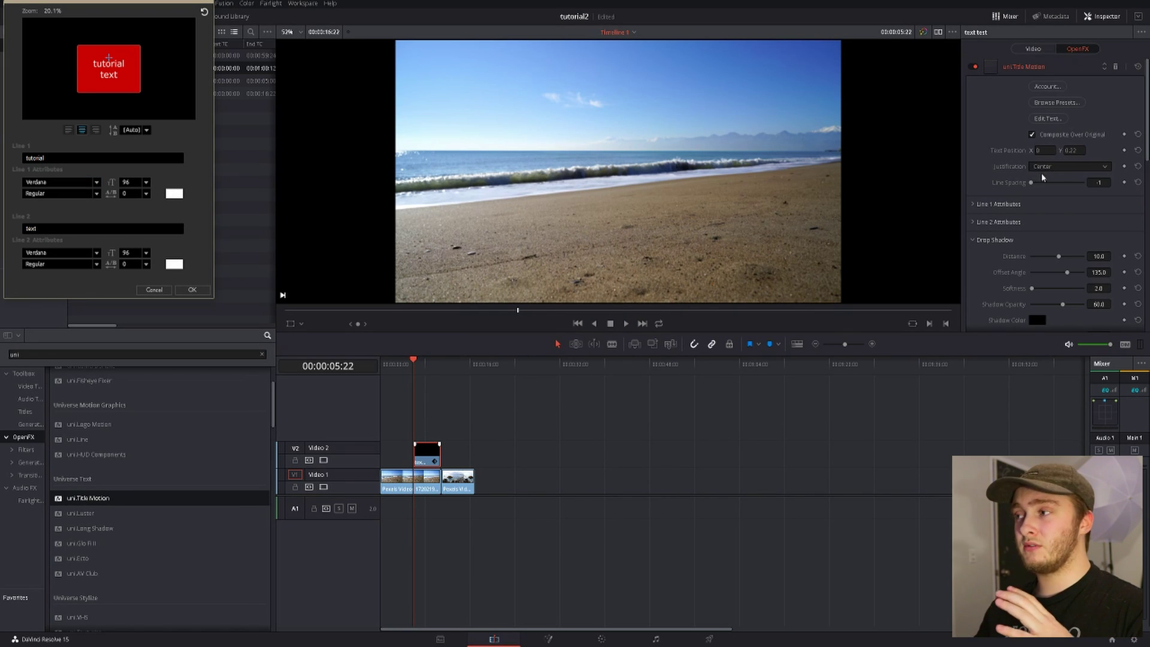
pyautogui.click(154, 289)
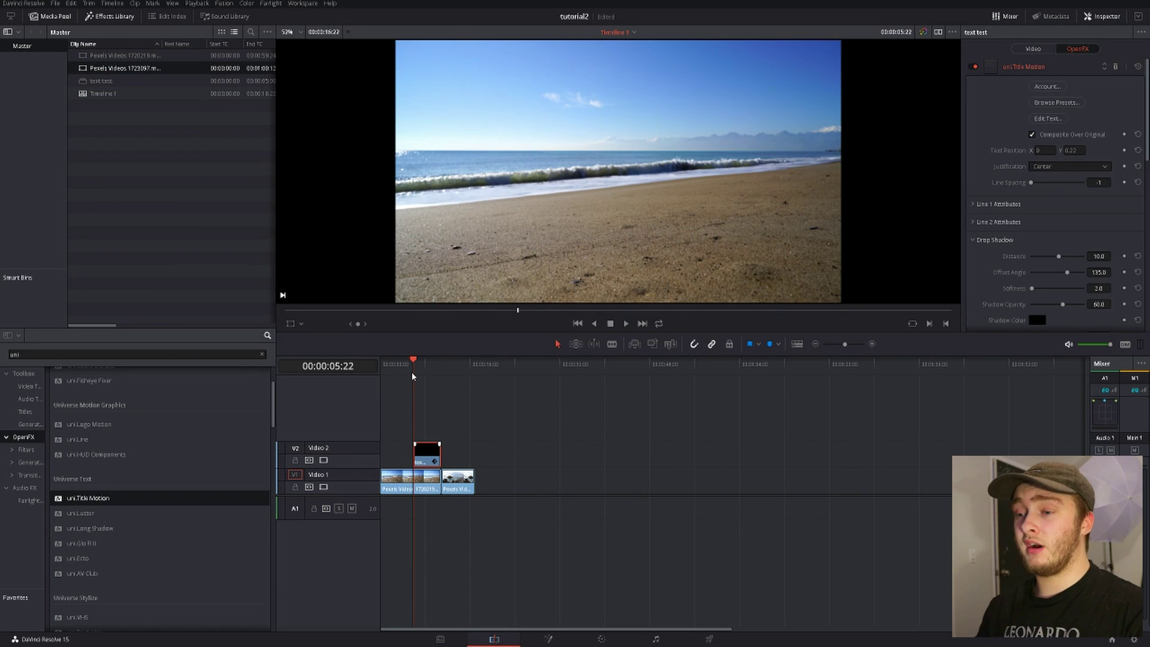
# - Play the timeline to preview the 'tutorial text' title over the beach
pyautogui.press('space')
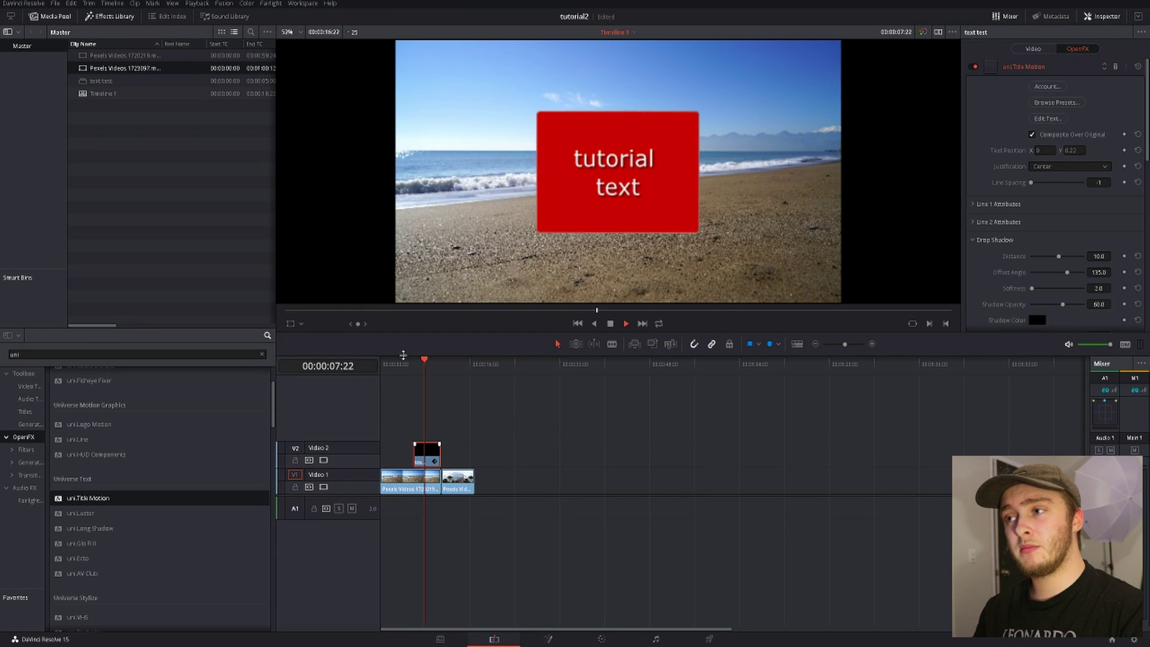
pyautogui.press('space')
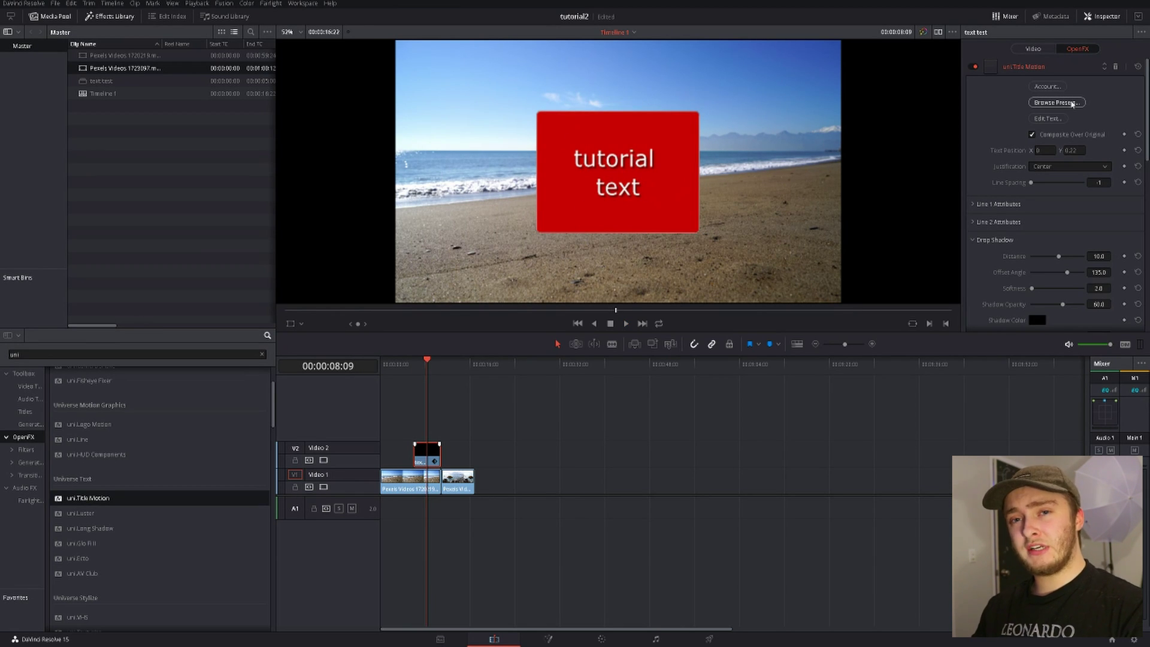
pyautogui.click(1072, 103)
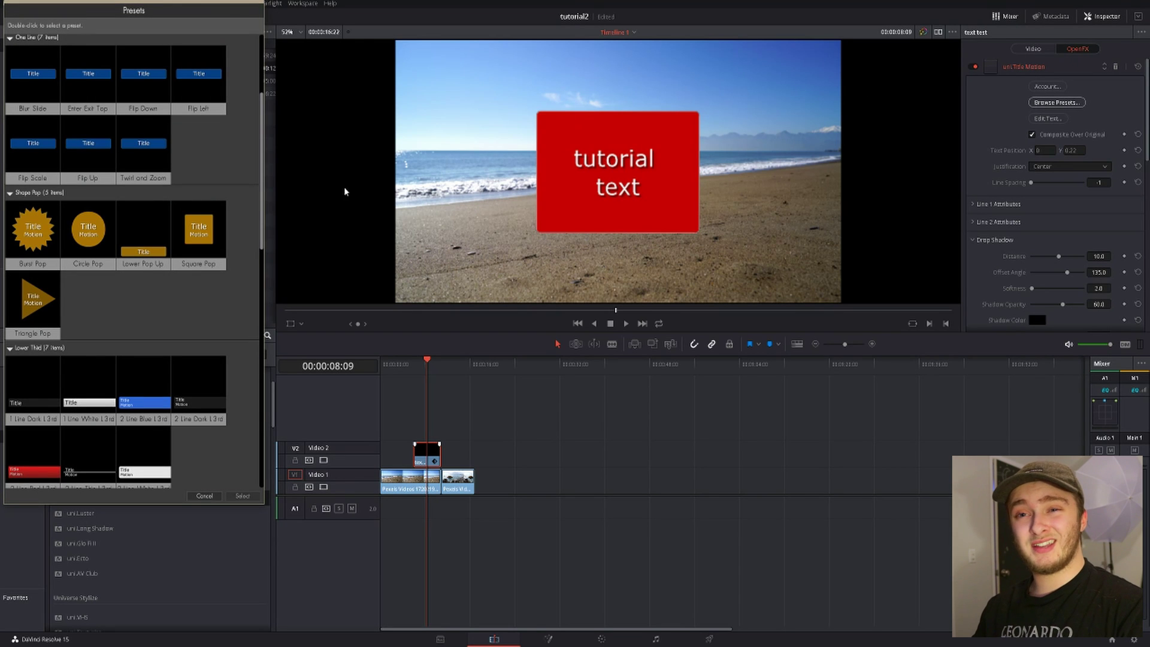
# - Apply the 2 Line Thin L3rd lower-third preset and move the playhead back to the title's start
pyautogui.scroll(-3, 239, 228)
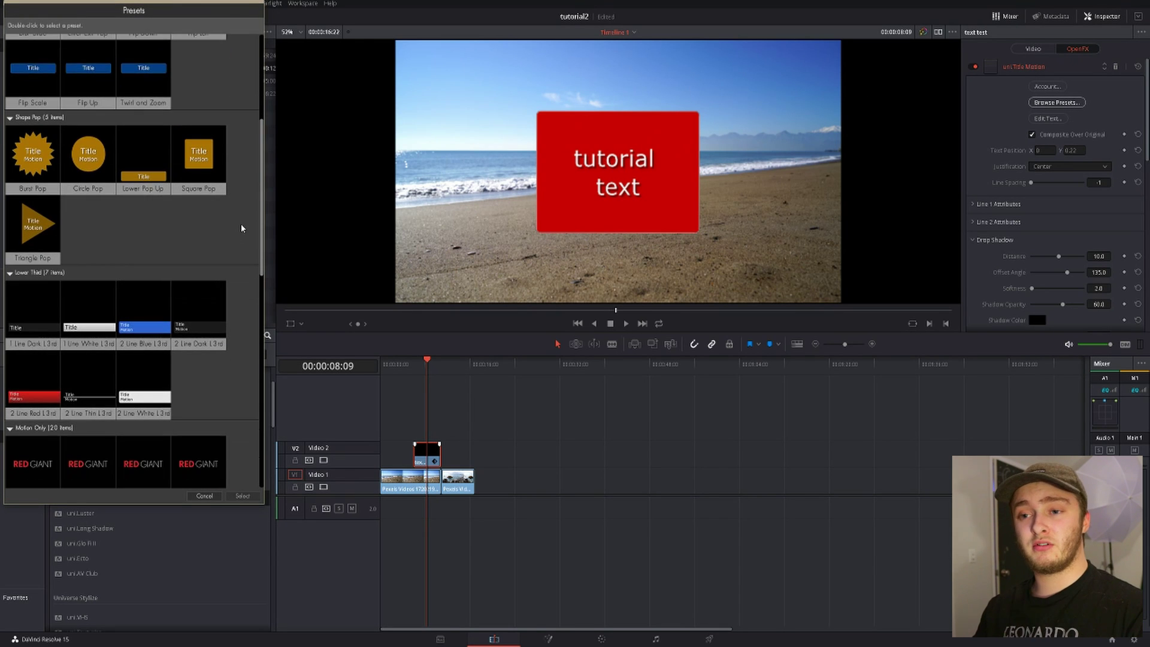
pyautogui.scroll(-1, 242, 228)
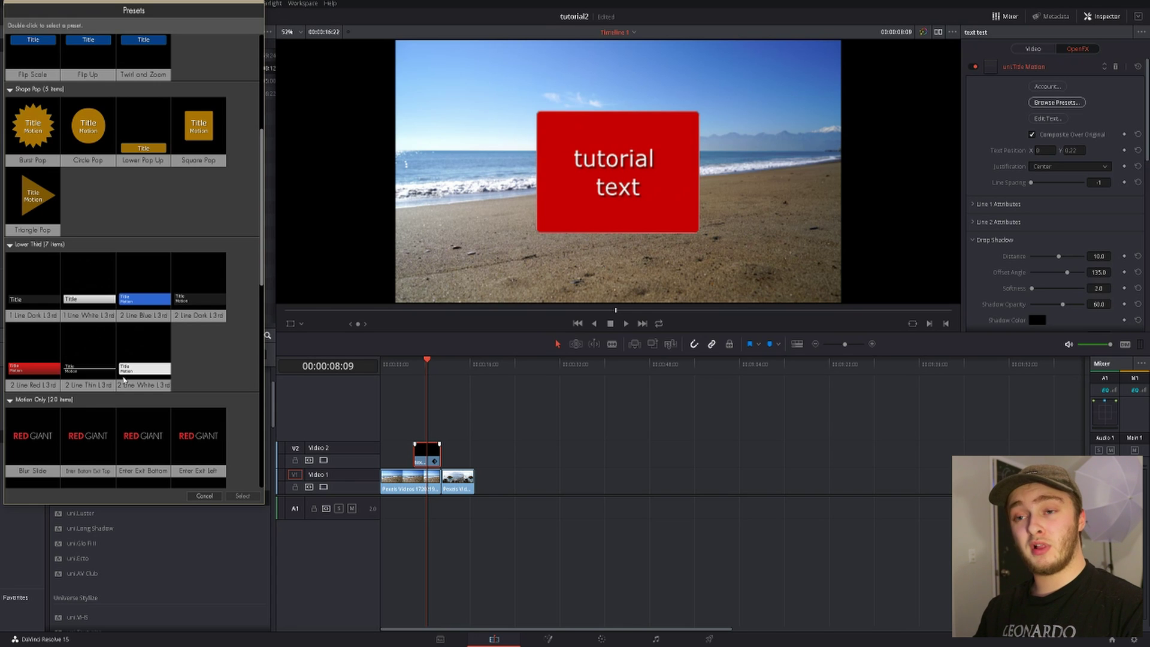
pyautogui.doubleClick(90, 342)
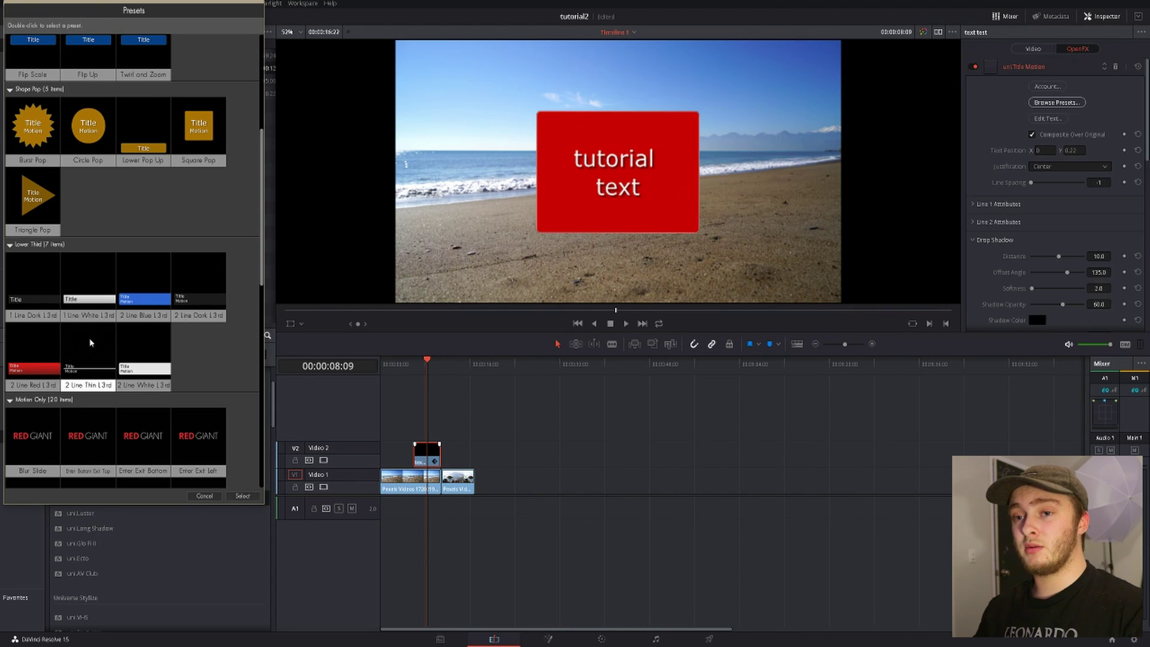
pyautogui.click(415, 365)
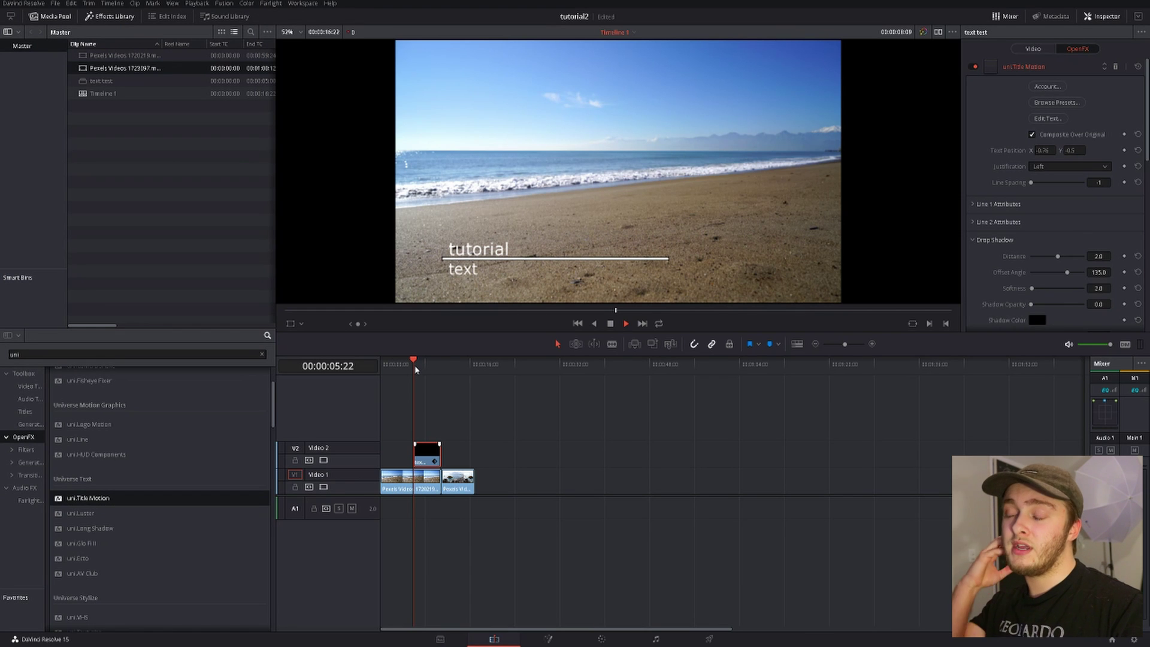
pyautogui.press('space')
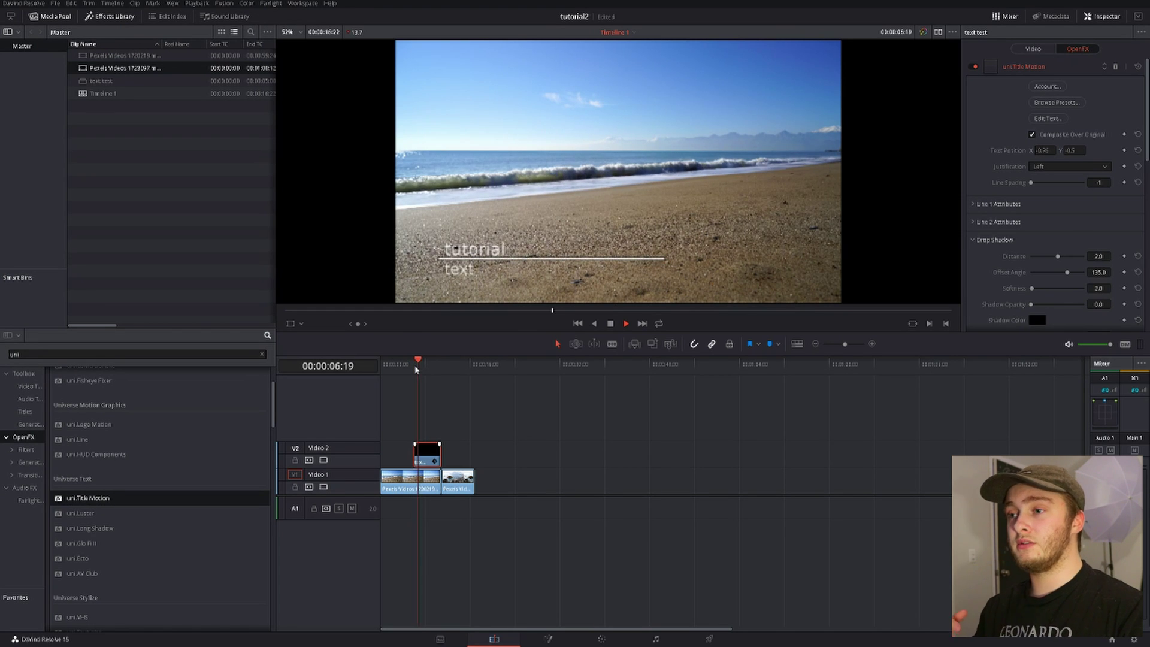
pyautogui.press('space')
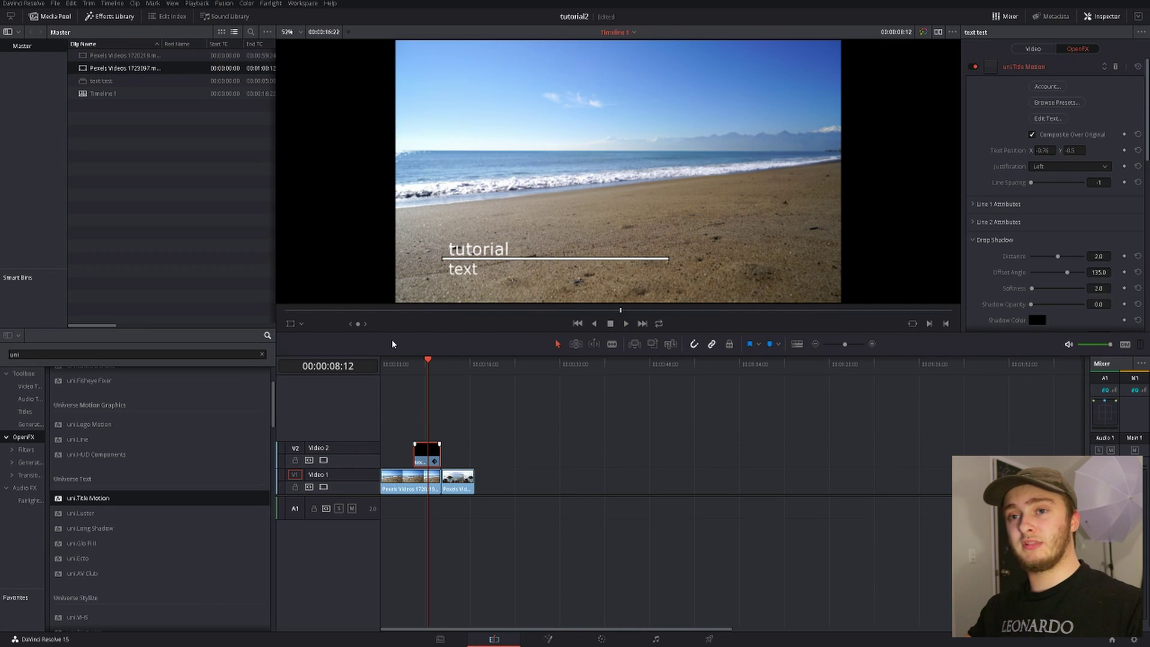
pyautogui.click(972, 204)
pyautogui.click(972, 204)
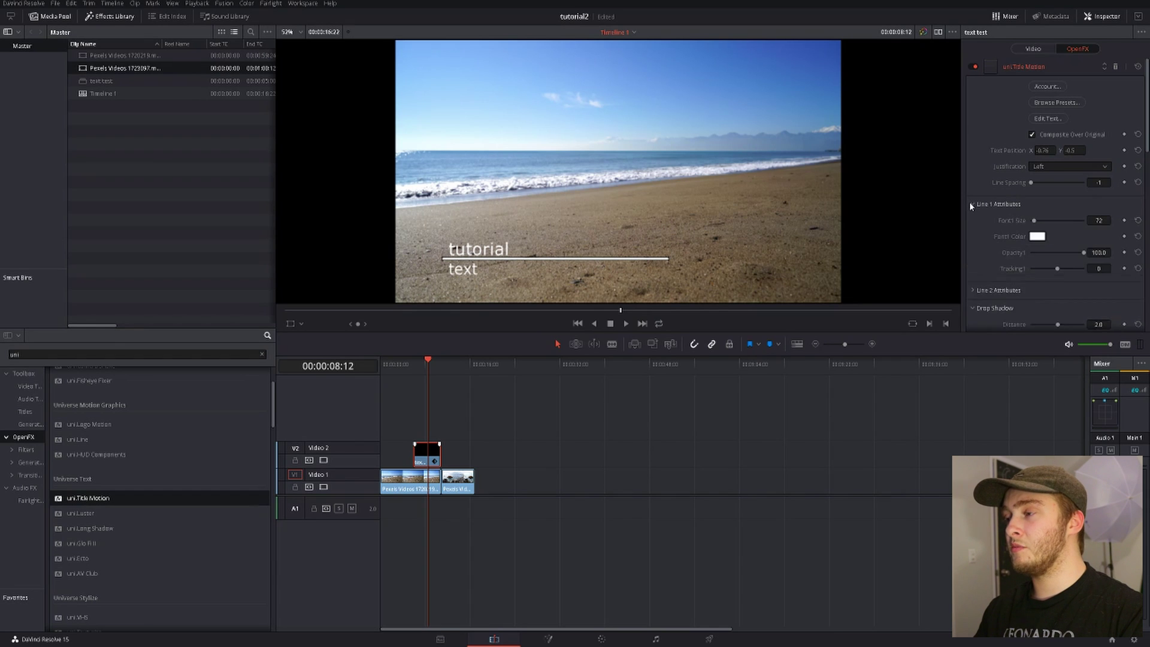
pyautogui.click(972, 205)
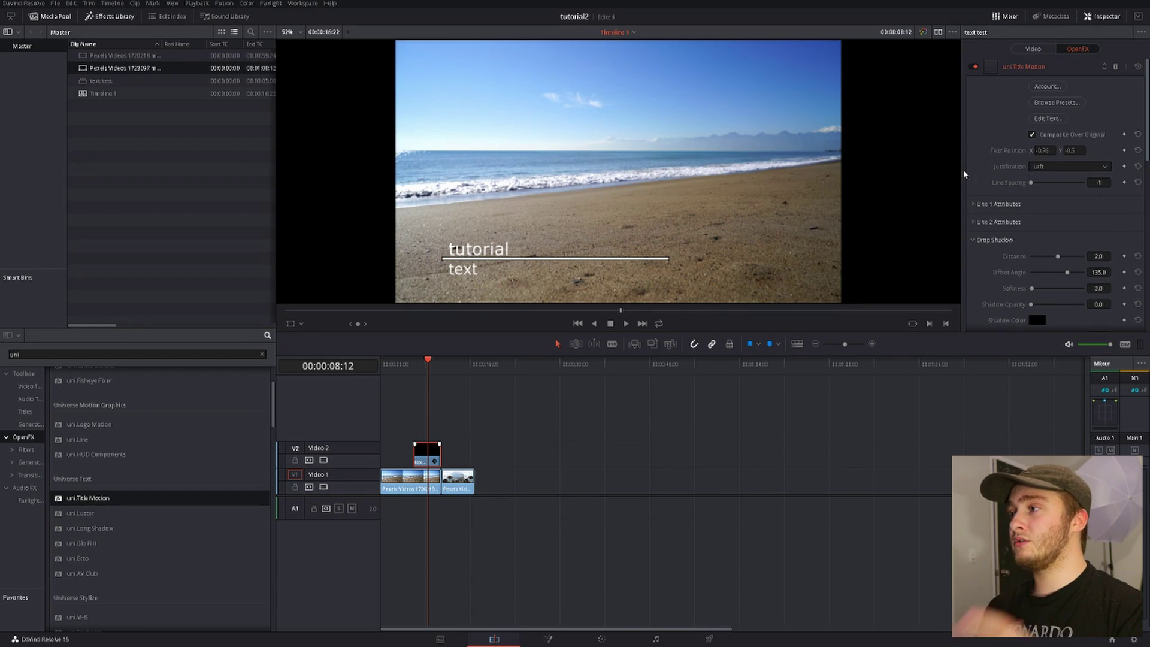
# - Delete uni.Title Motion, nudge the Video 2 clip later, and drop uni.Glitch Transition on the cut
pyautogui.click(1115, 67)
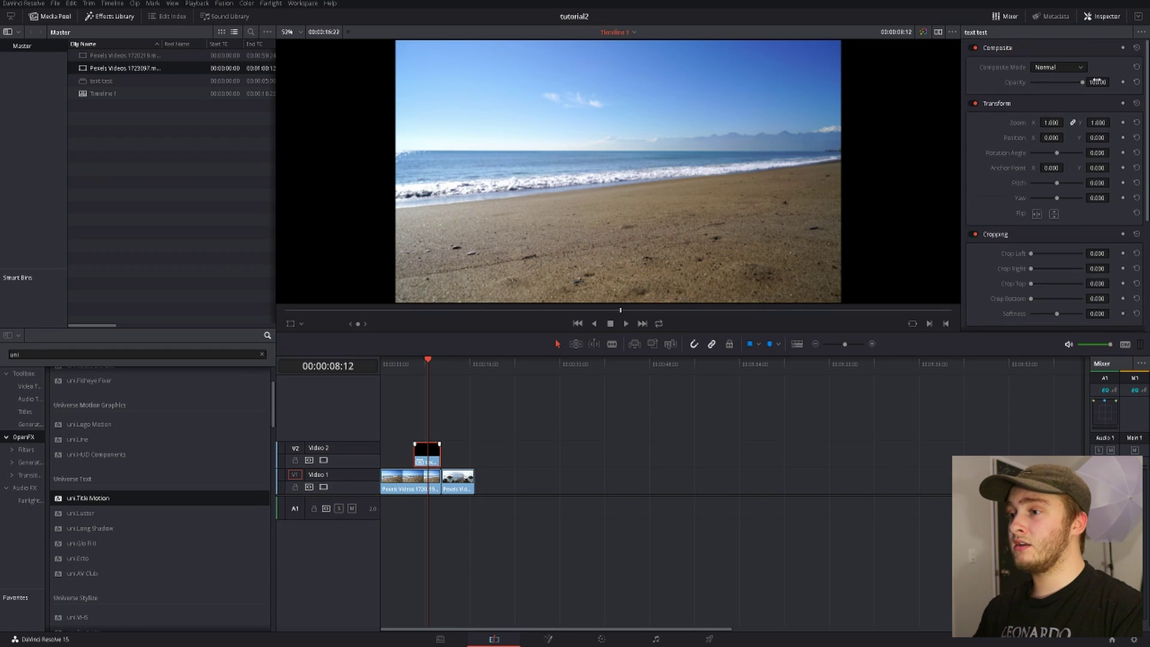
pyautogui.click(423, 367)
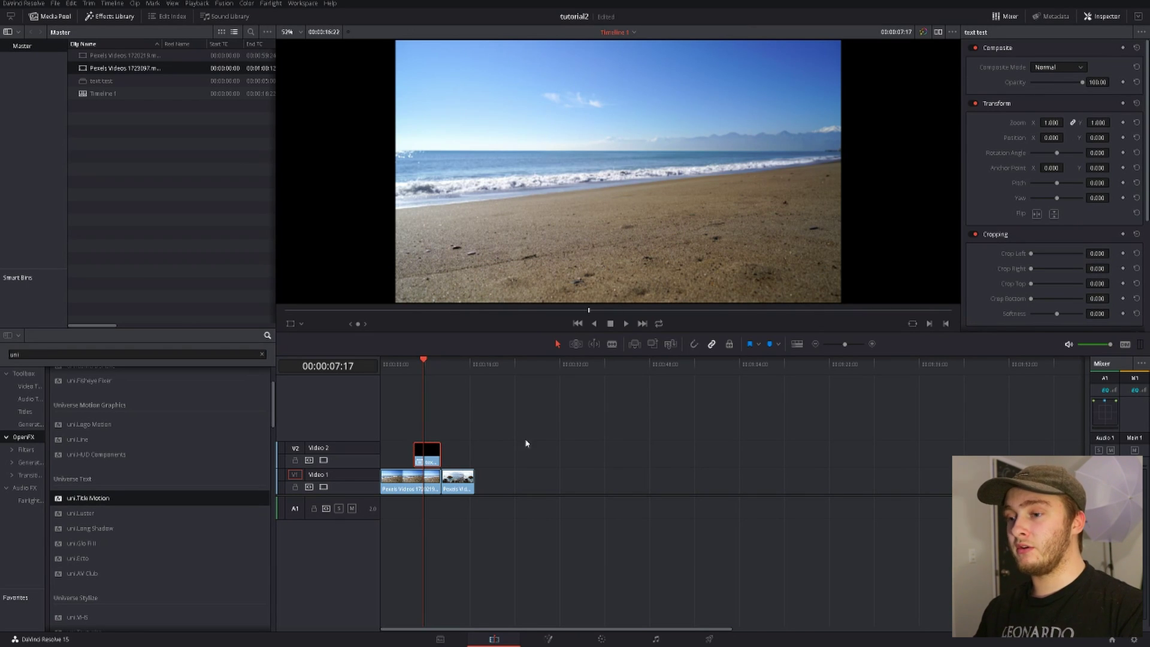
pyautogui.moveTo(431, 458)
pyautogui.mouseDown()
pyautogui.moveTo(450, 454)
pyautogui.moveTo(433, 457)
pyautogui.mouseUp()
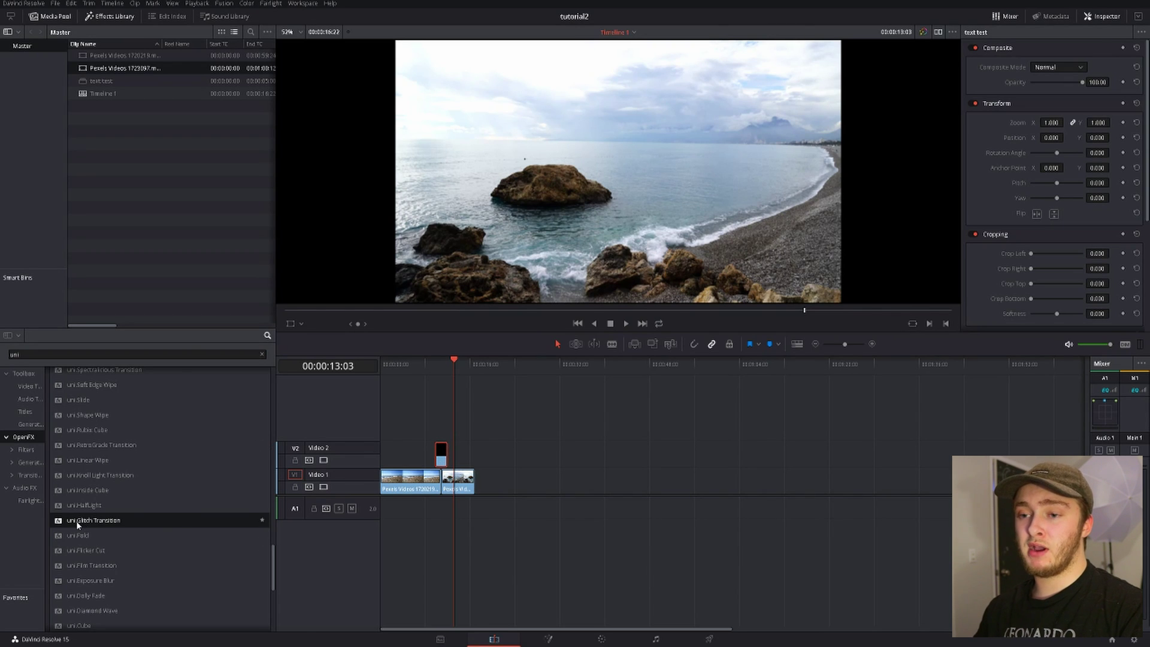
pyautogui.moveTo(76, 520); pyautogui.dragTo(444, 478)
# - Play back the glitch transition from the sandy beach clip into the rocky shore clip
pyautogui.click(435, 362)
pyautogui.press('space')
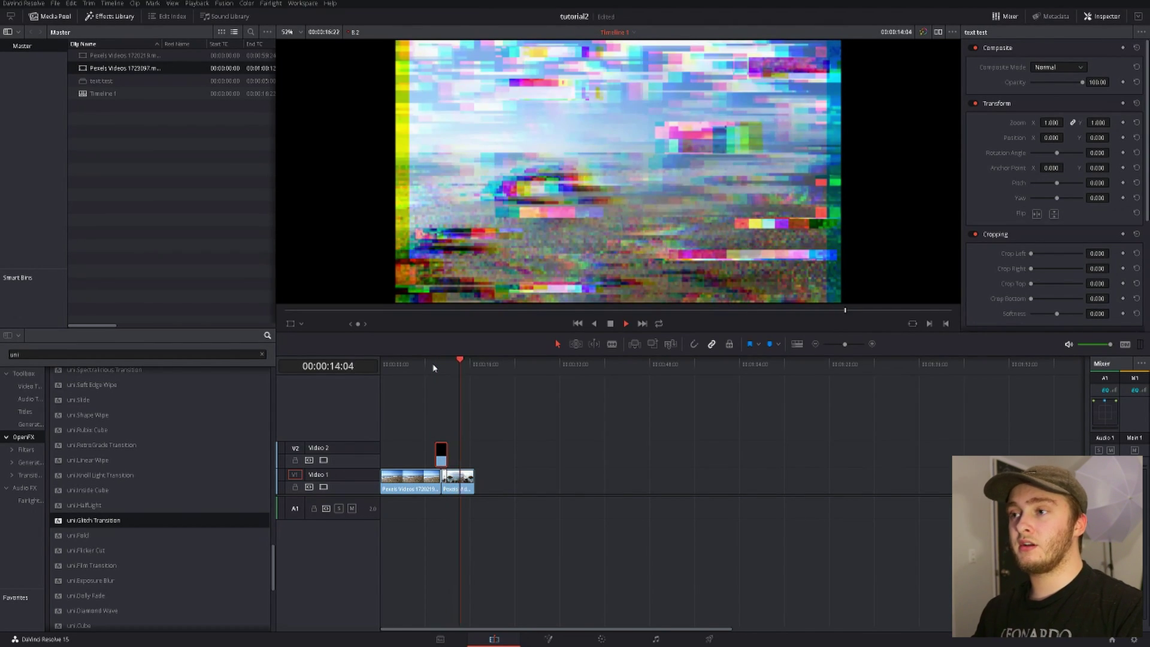
pyautogui.press('space')
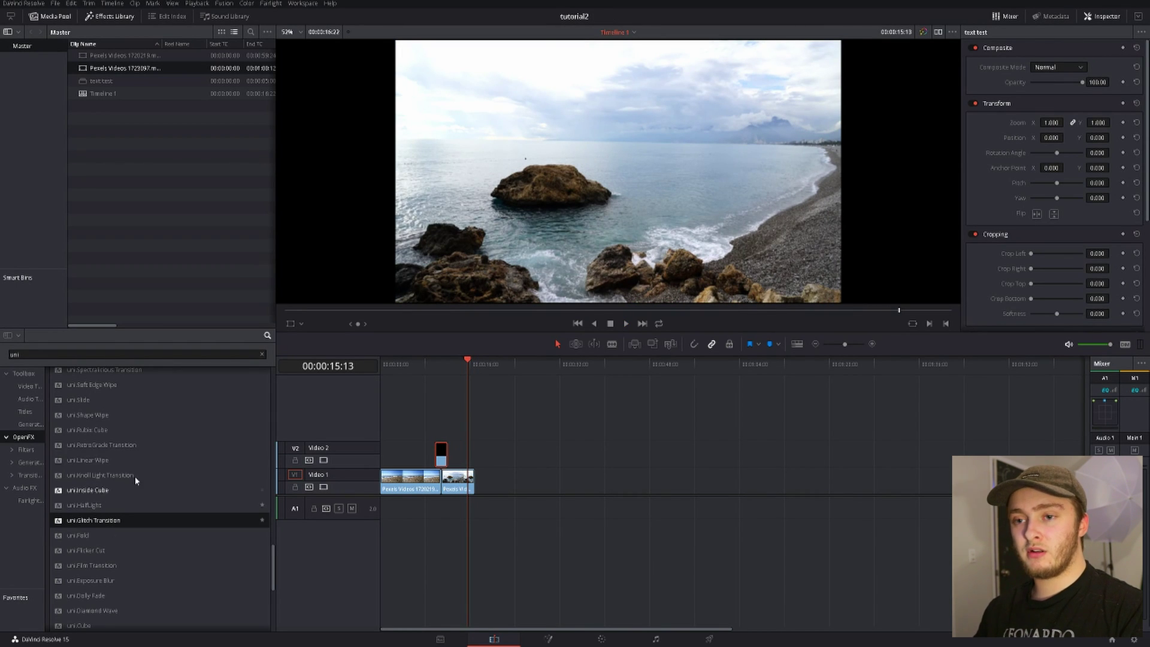
pyautogui.scroll(3, 129, 436)
# - Filter the effects to 'glitch', drop uni.Glitch onto the V2 text test clip, and move the playhead before it
pyautogui.scroll(5, 130, 436)
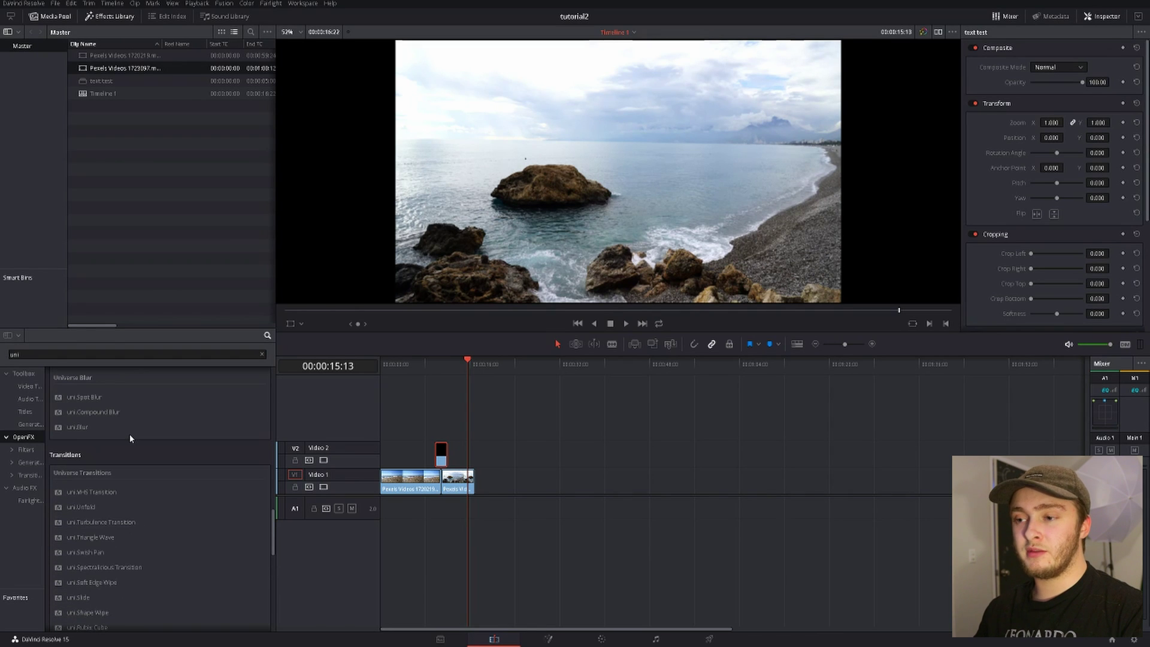
pyautogui.scroll(7, 135, 443)
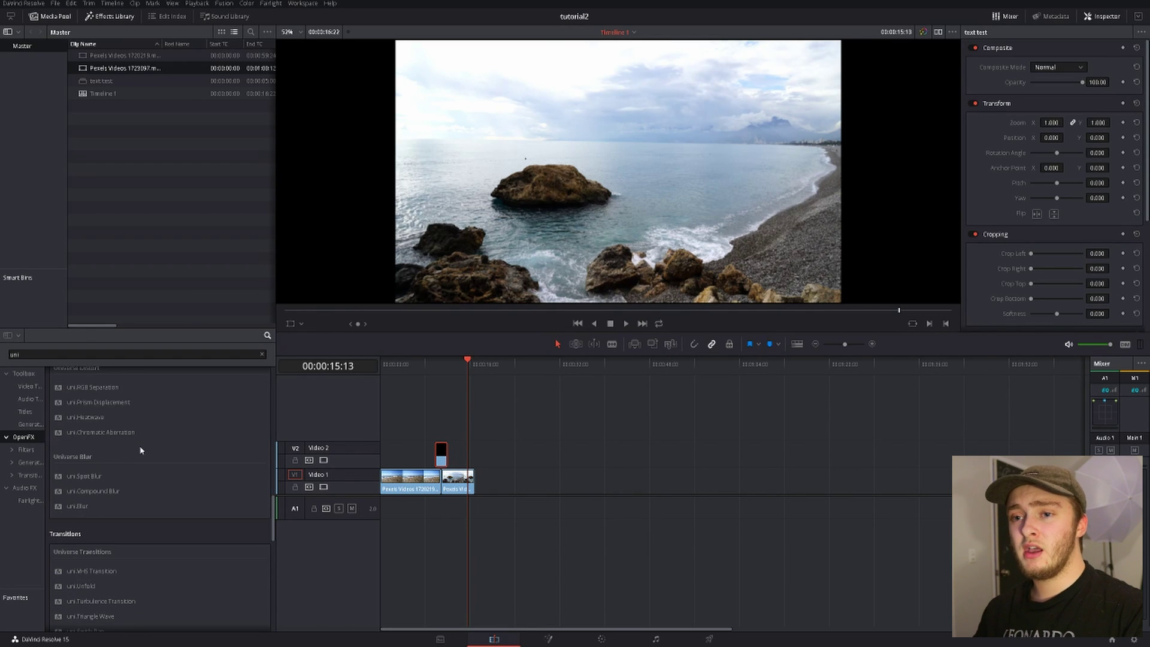
pyautogui.scroll(8, 143, 437)
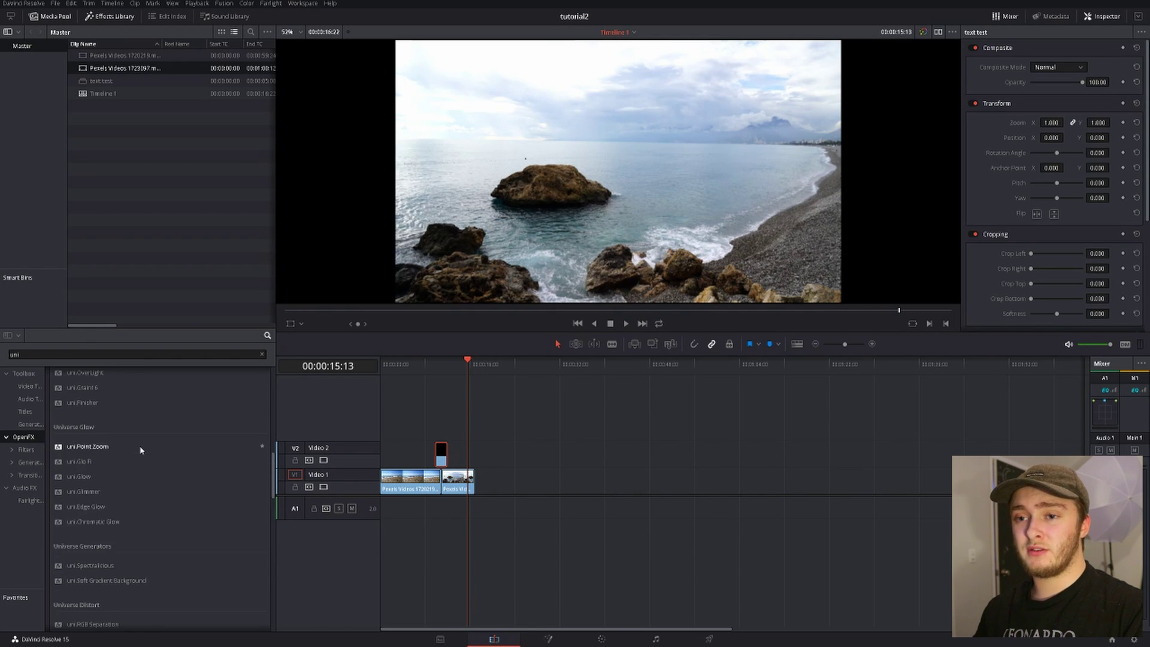
pyautogui.click(138, 354)
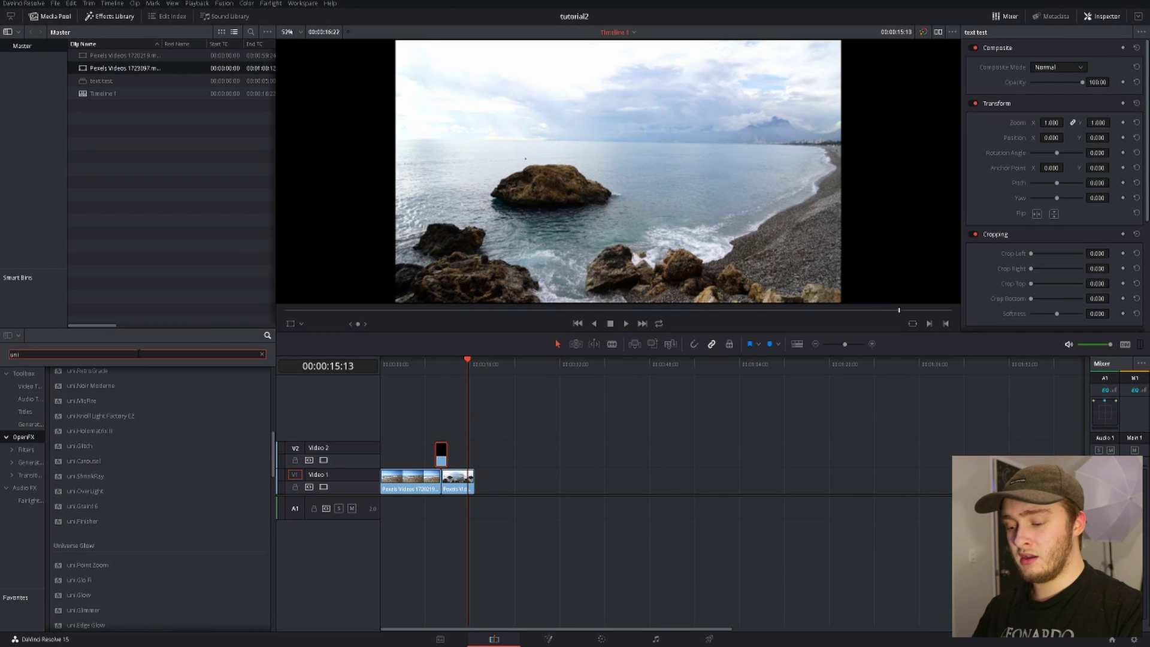
pyautogui.press('BackSpace')
pyautogui.press('BackSpace')
pyautogui.press('BackSpace')
pyautogui.write('glitch')
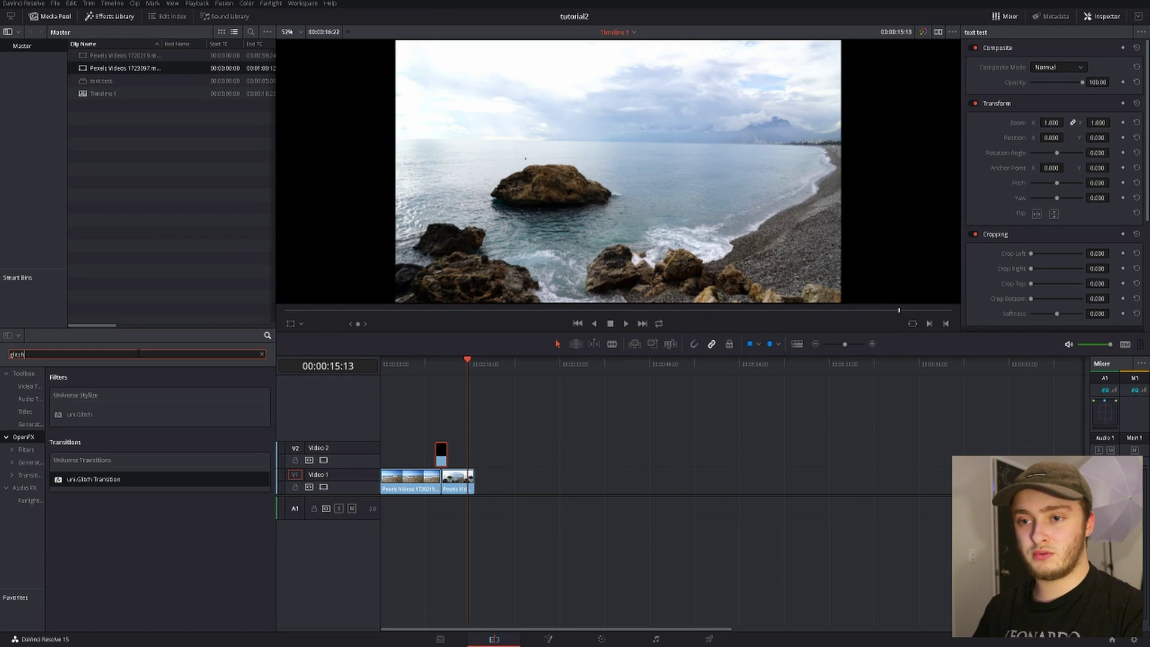
pyautogui.moveTo(74, 422); pyautogui.dragTo(441, 454)
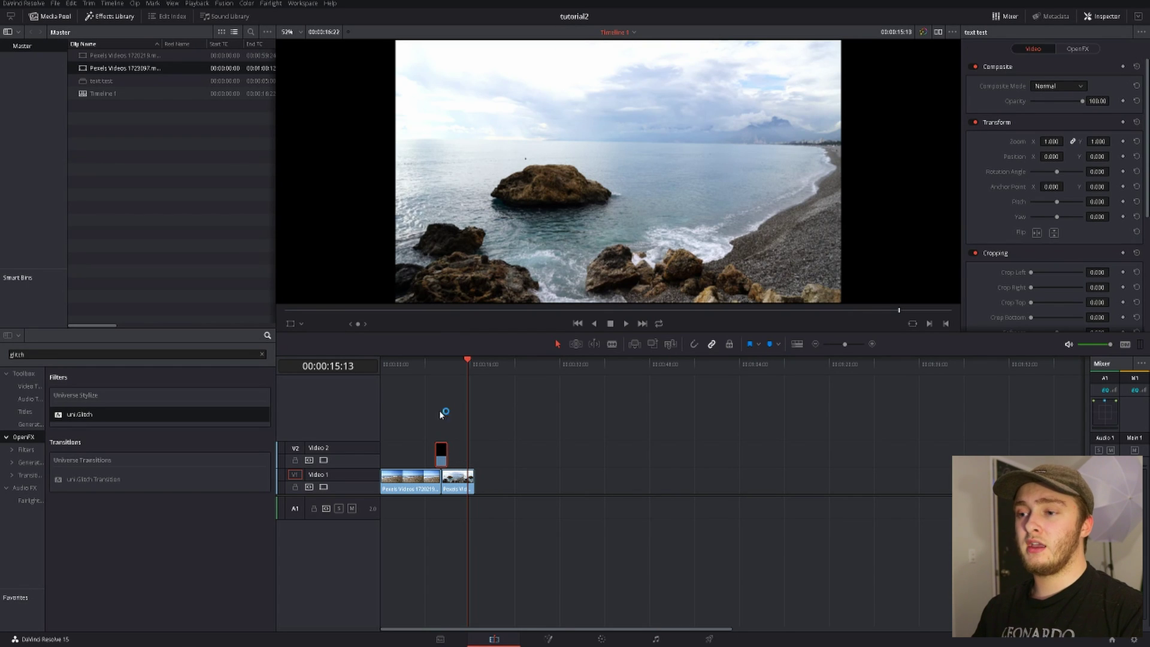
pyautogui.click(430, 364)
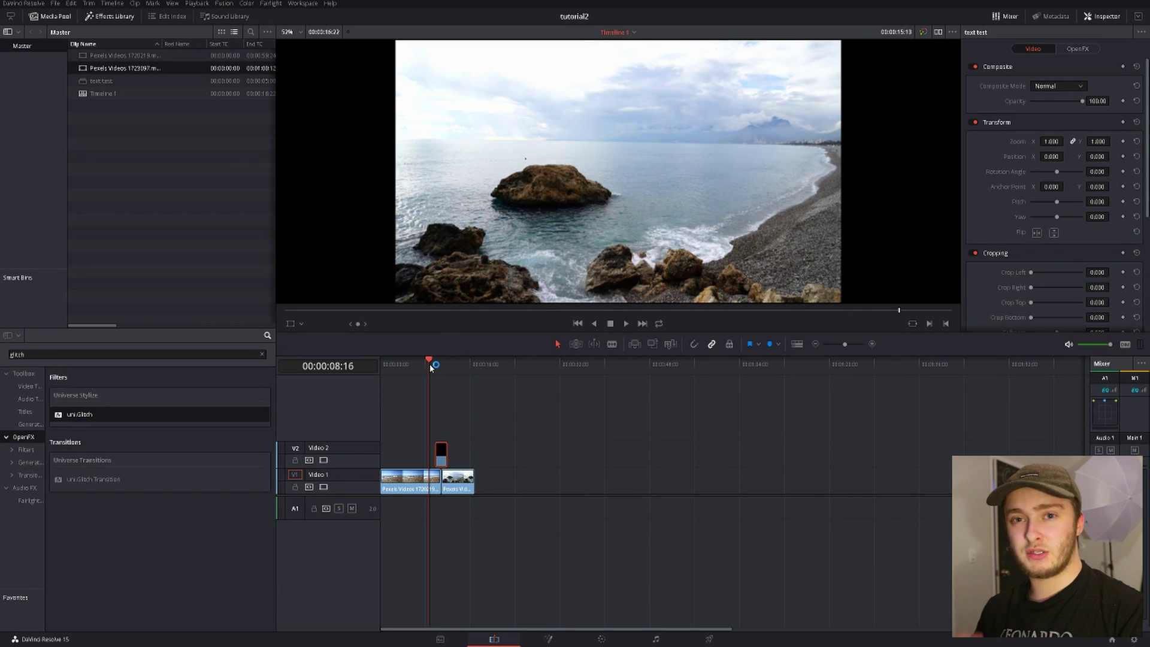
# - Play through the uni.Glitch effect once, then remove the text test title from V2
pyautogui.press('space')
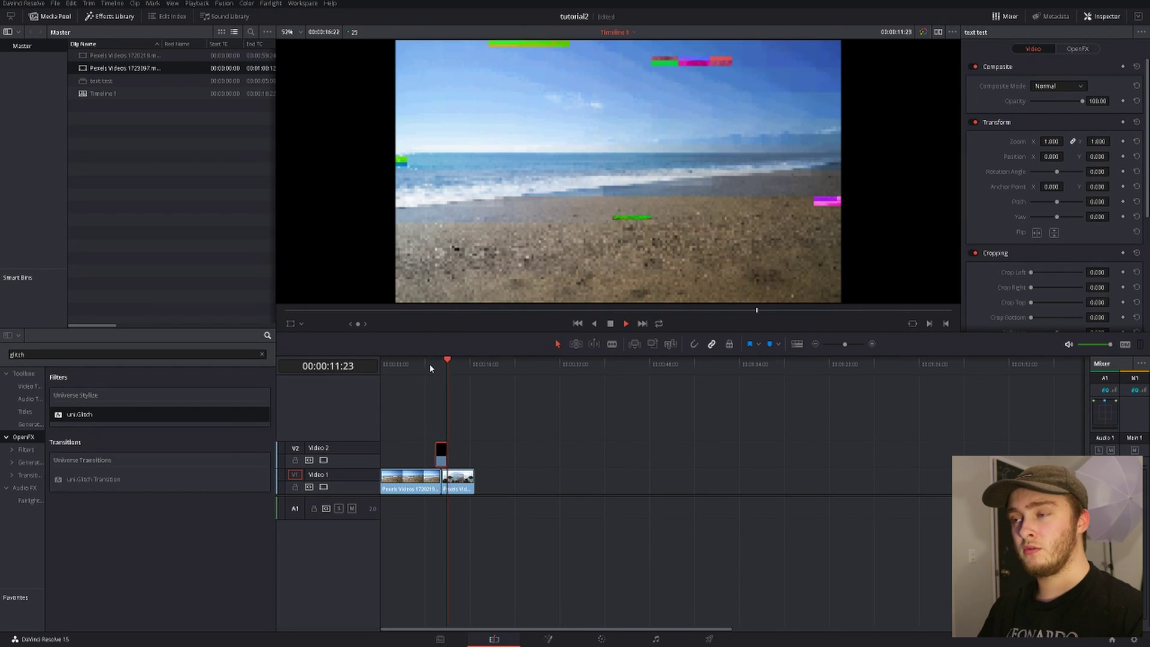
pyautogui.press('space')
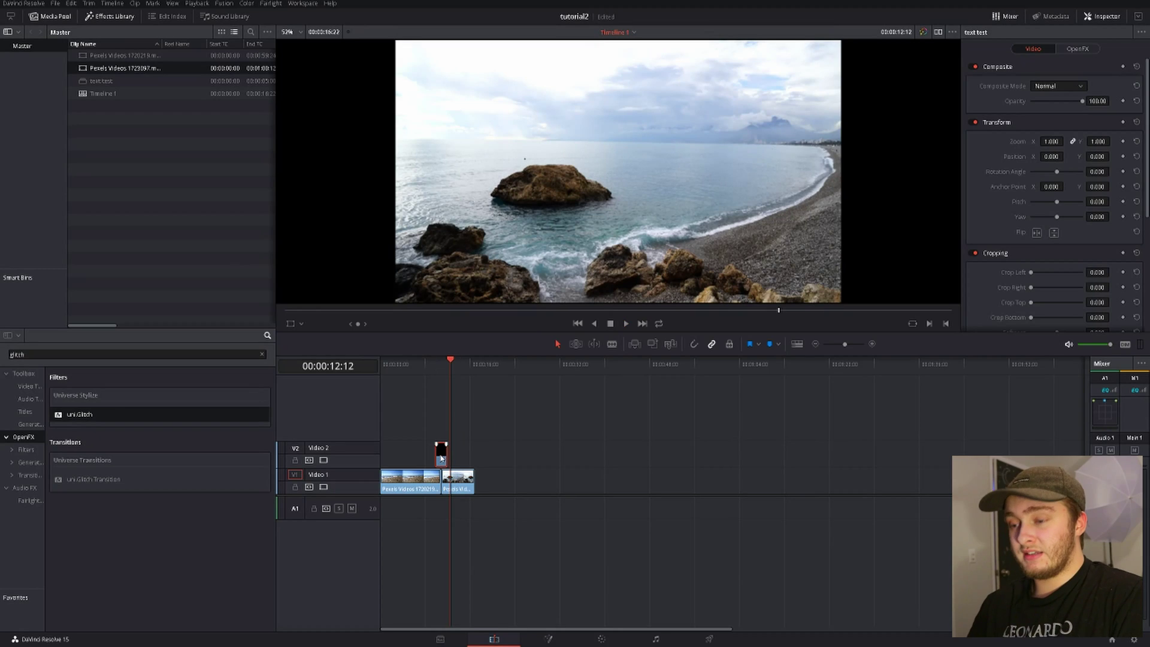
pyautogui.press('Delete')
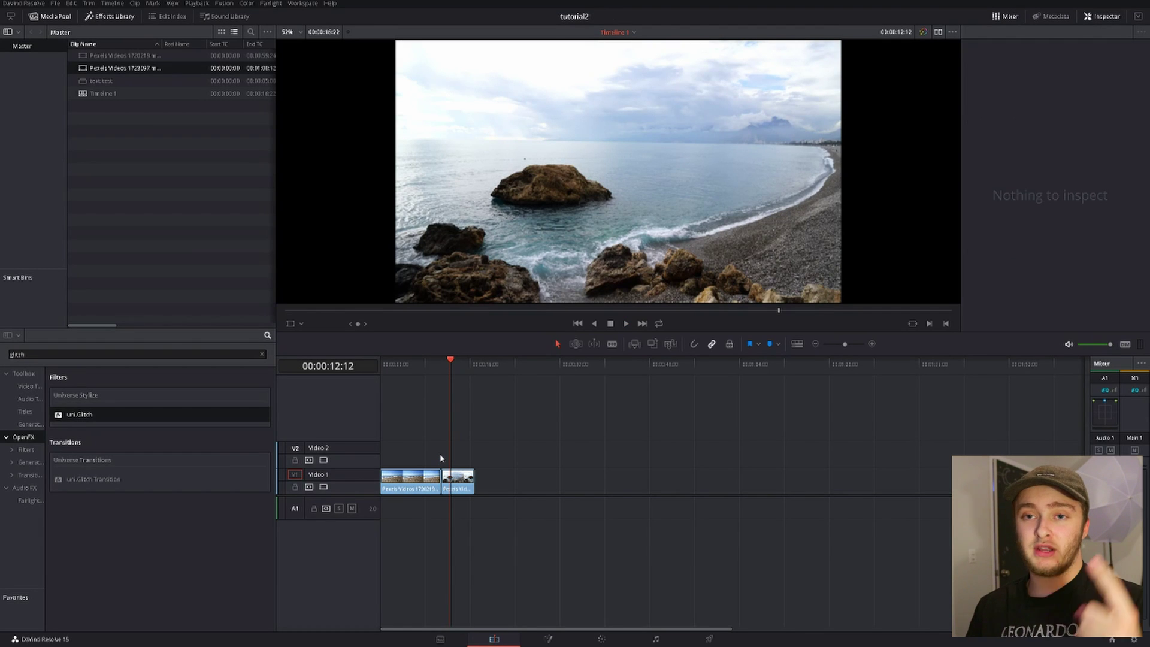